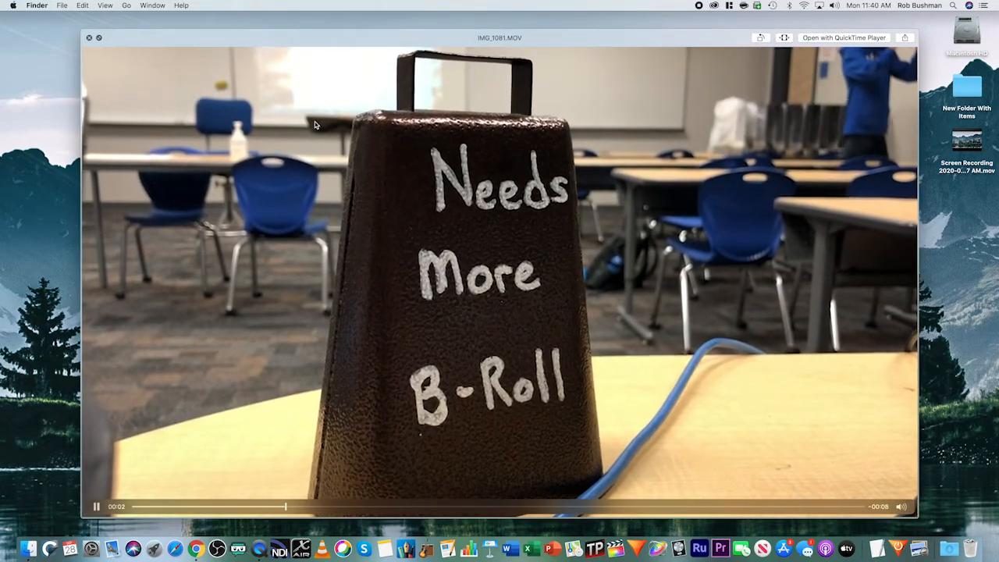
Preview the clips in the Downloads folder from IMG_1081.MOV back to IMG_1073.MOV and close the folder window.
key("Left")
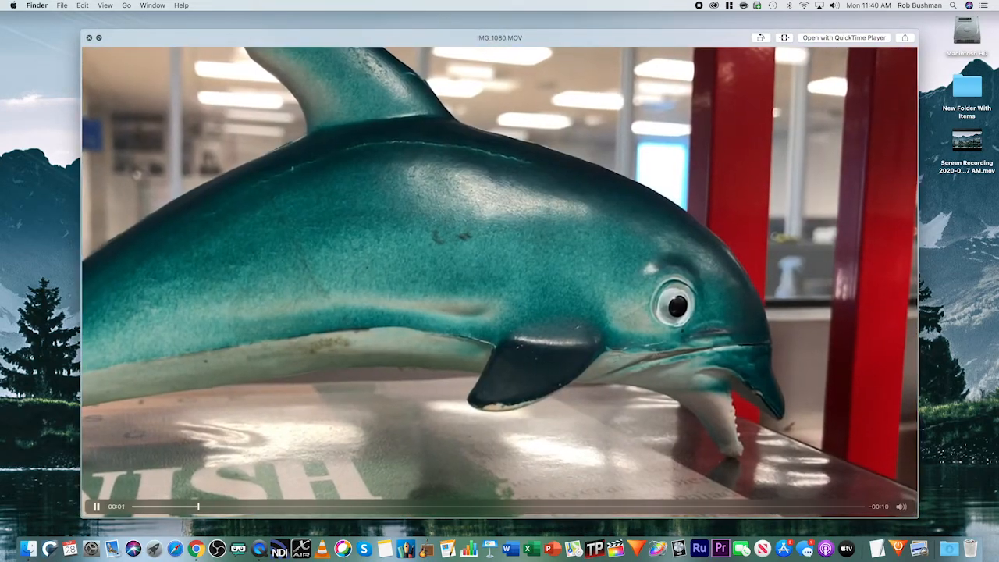
key("Left")
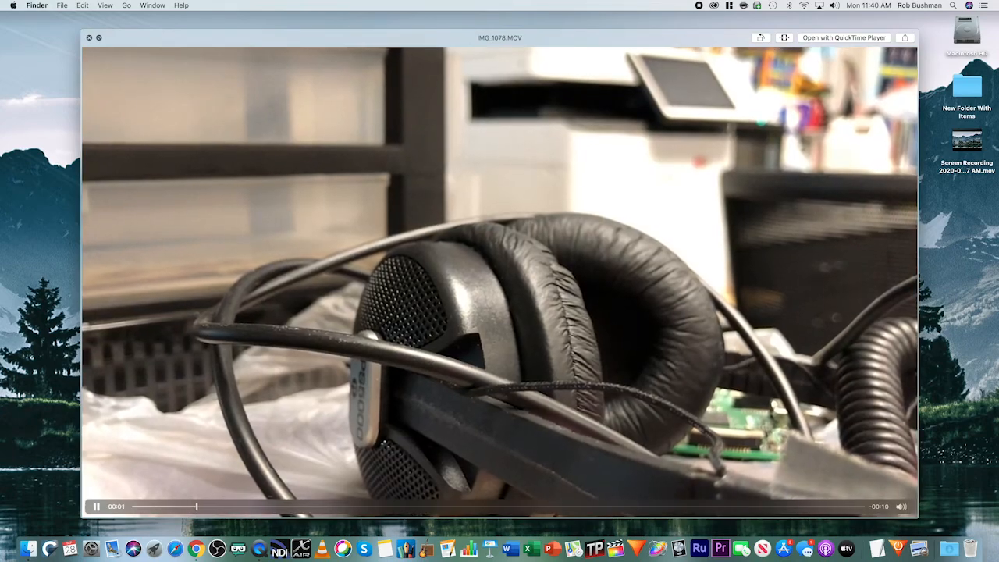
key("Left")
key("Left")
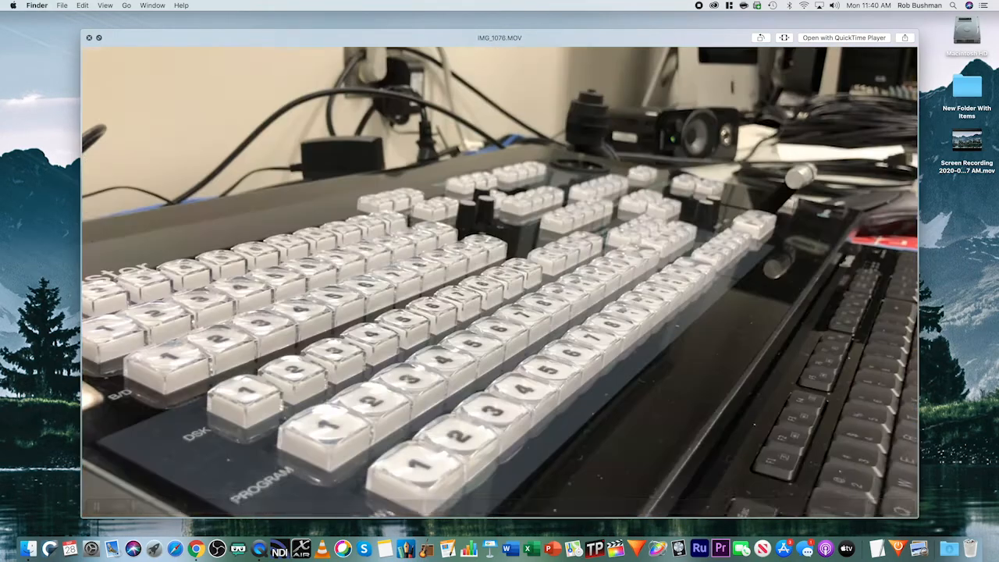
key("Left")
key("Left")
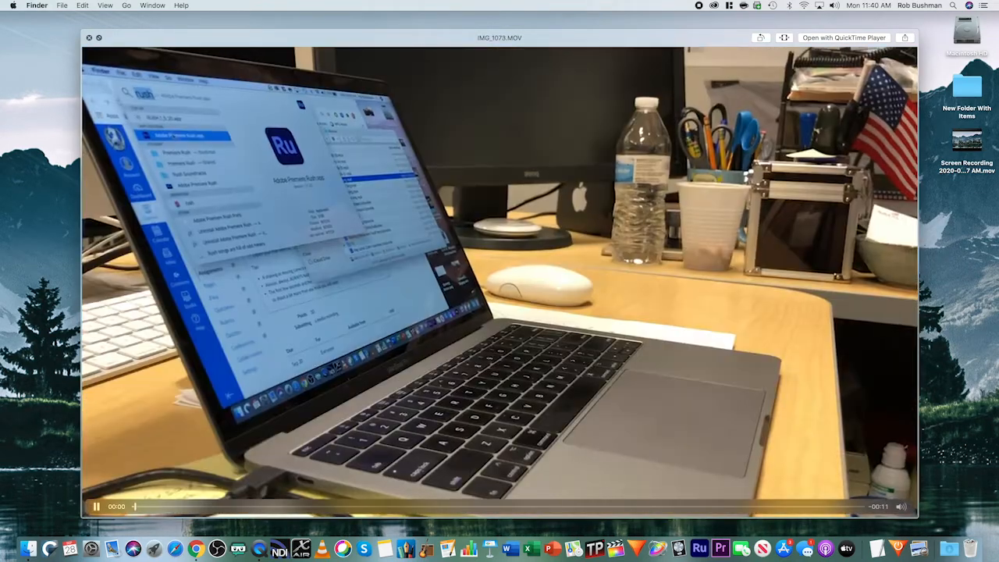
key("space")
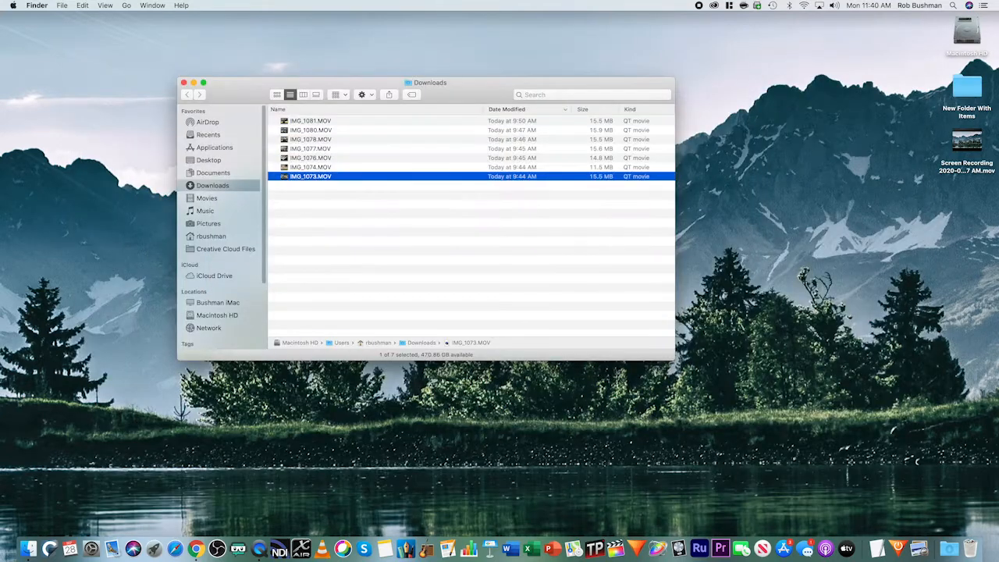
left_click(185, 83)
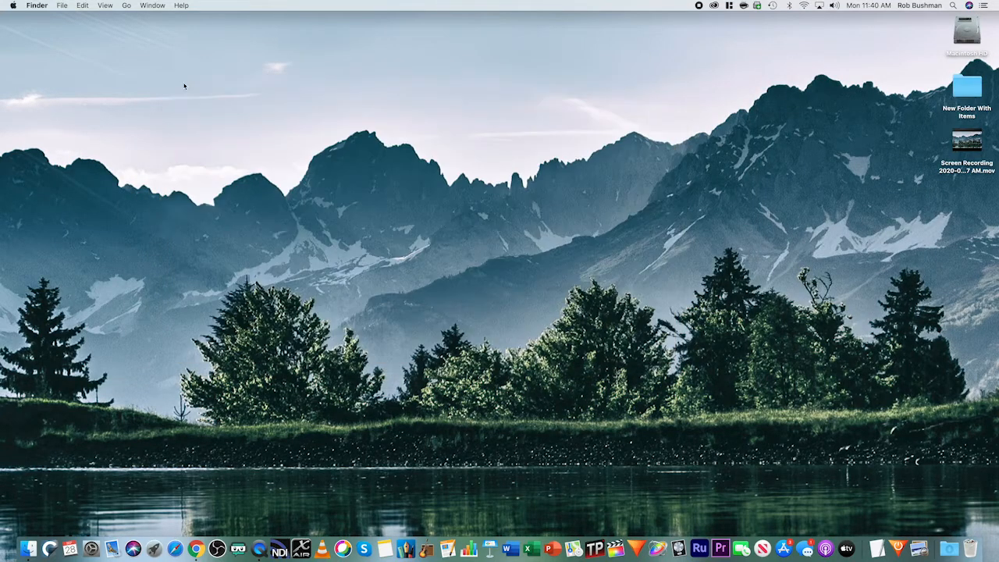
Switch to Premiere Rush and start a new project named Handheld shooting, browsing the Downloads folder for its media.
left_click(705, 551)
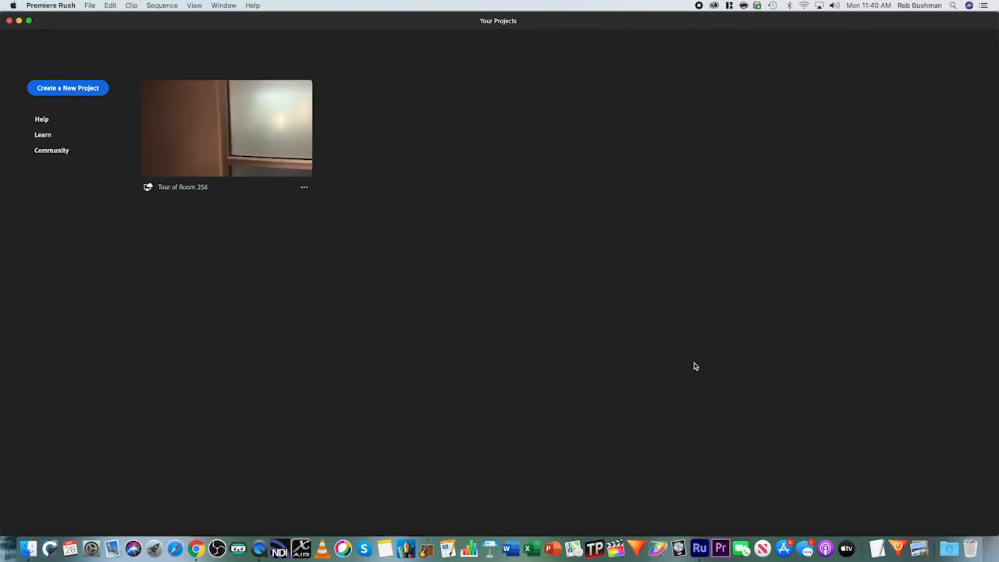
left_click(56, 88)
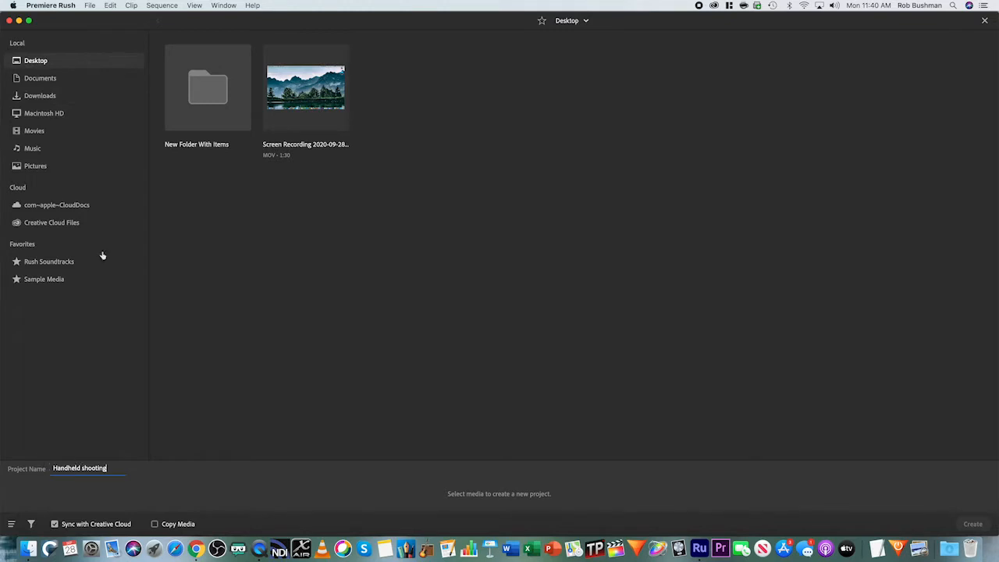
left_click(37, 96)
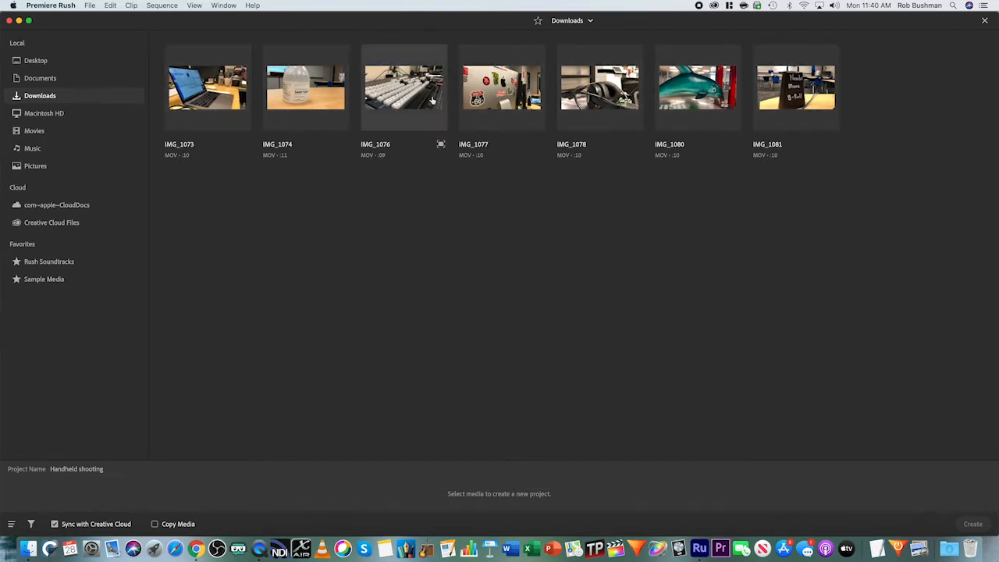
Create the project from IMG_1077, IMG_1073, IMG_1076, IMG_1078, IMG_1081 and IMG_1080, selected in that order.
left_click(502, 88)
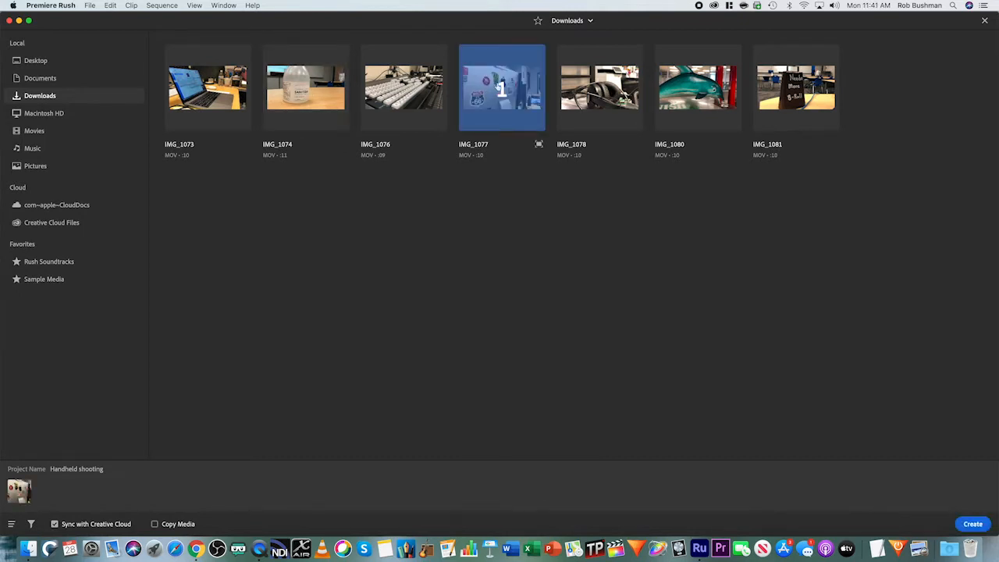
left_click(227, 90)
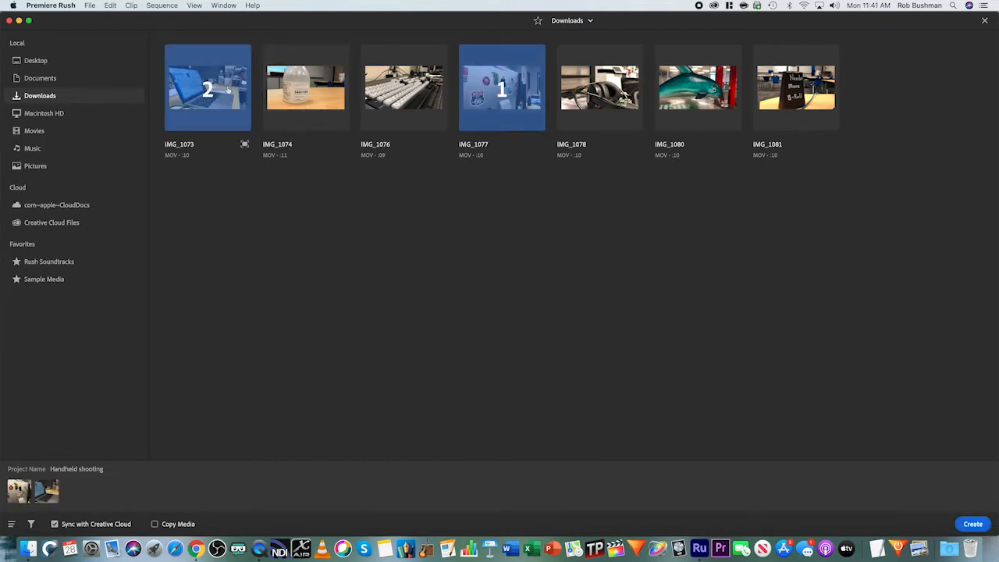
left_click(434, 93)
left_click(601, 94)
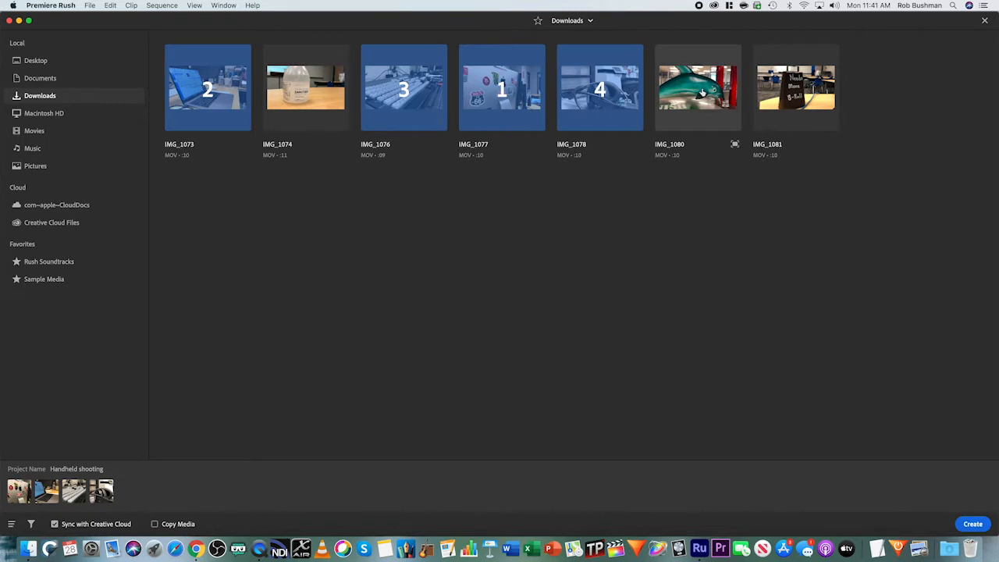
left_click(805, 88)
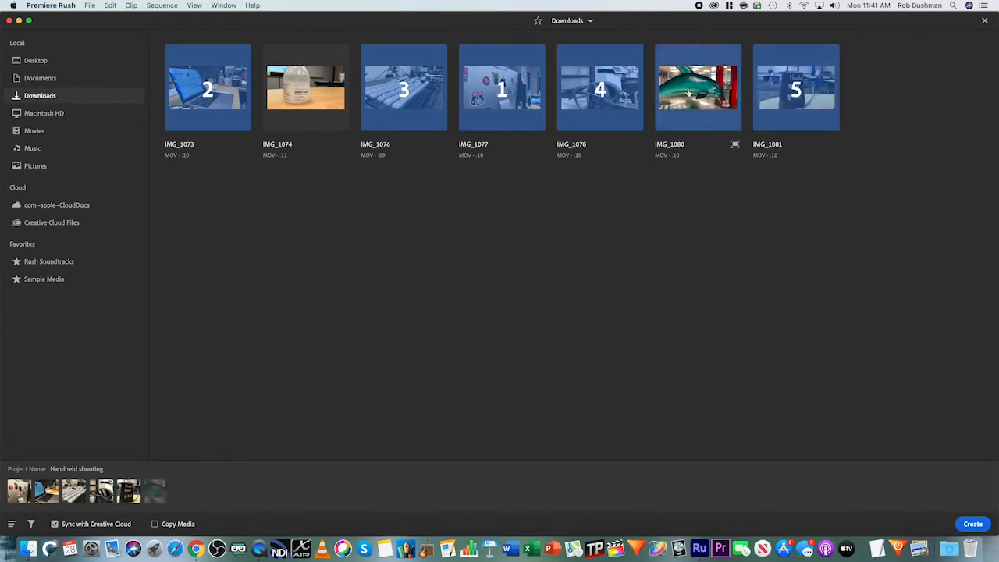
left_click(675, 92)
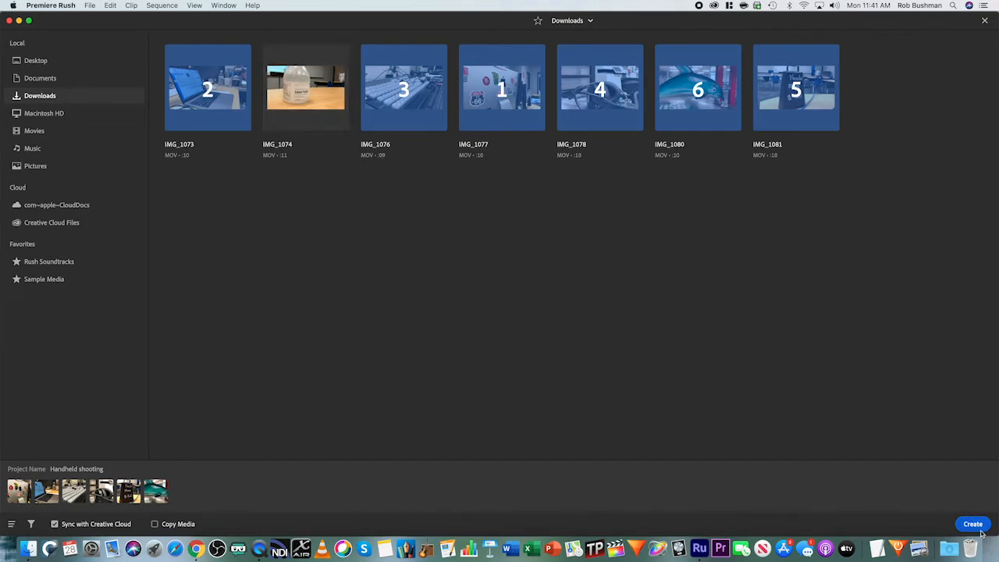
left_click(973, 529)
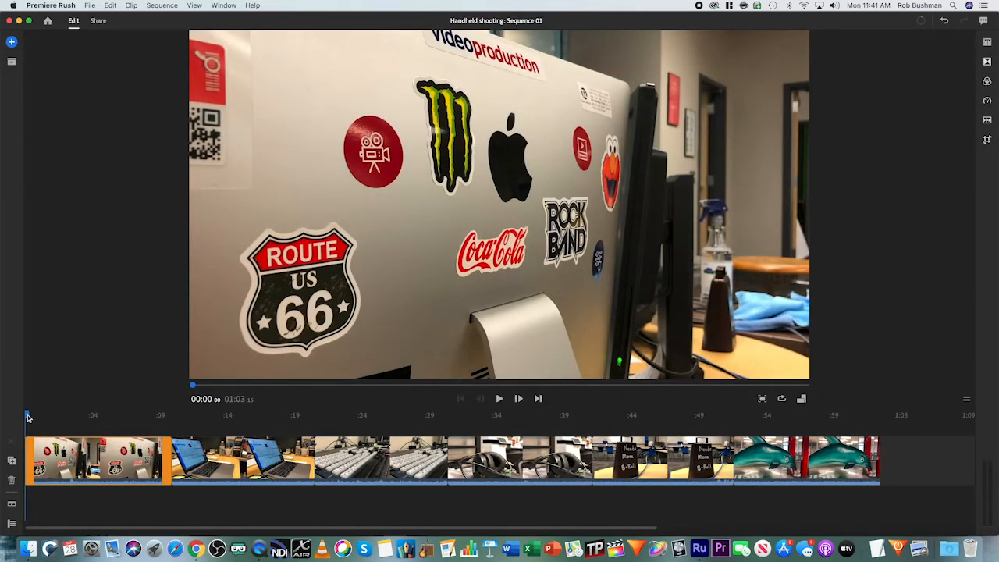
Scrub through the whole sequence to its end, and try the timeline zoom before fitting all clips in view.
left_click_drag(27, 418, 882, 422)
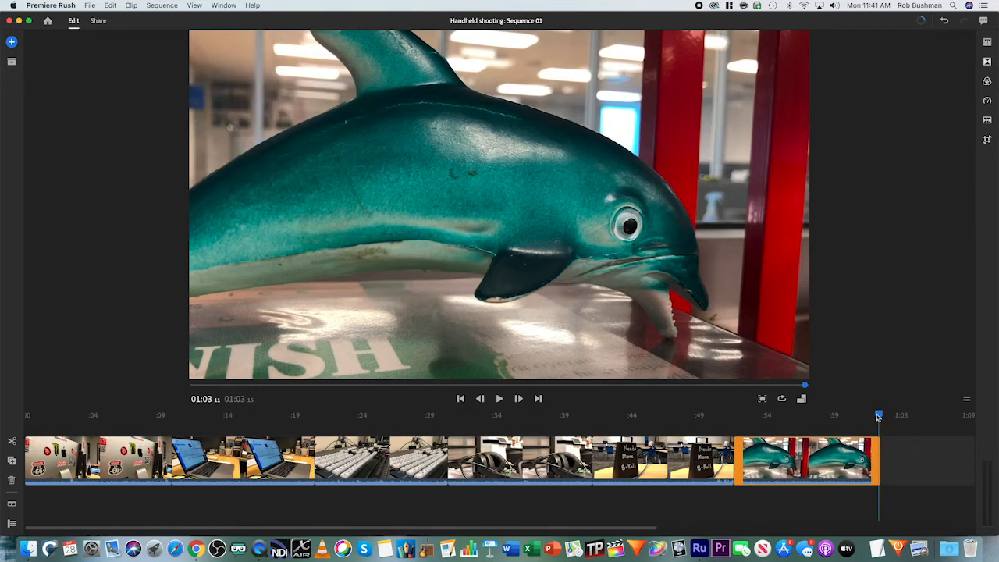
left_click_drag(651, 526, 295, 517)
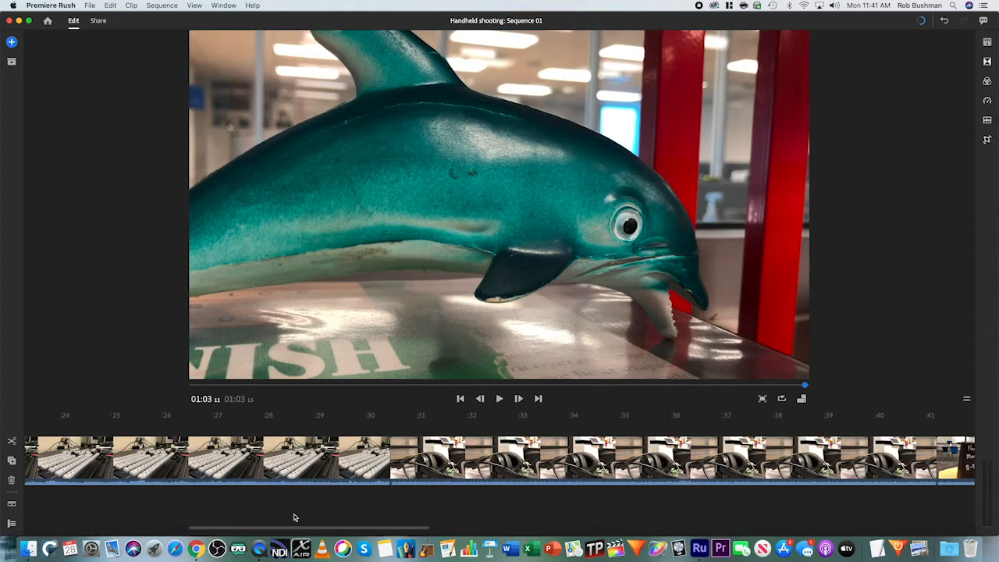
key("backslash")
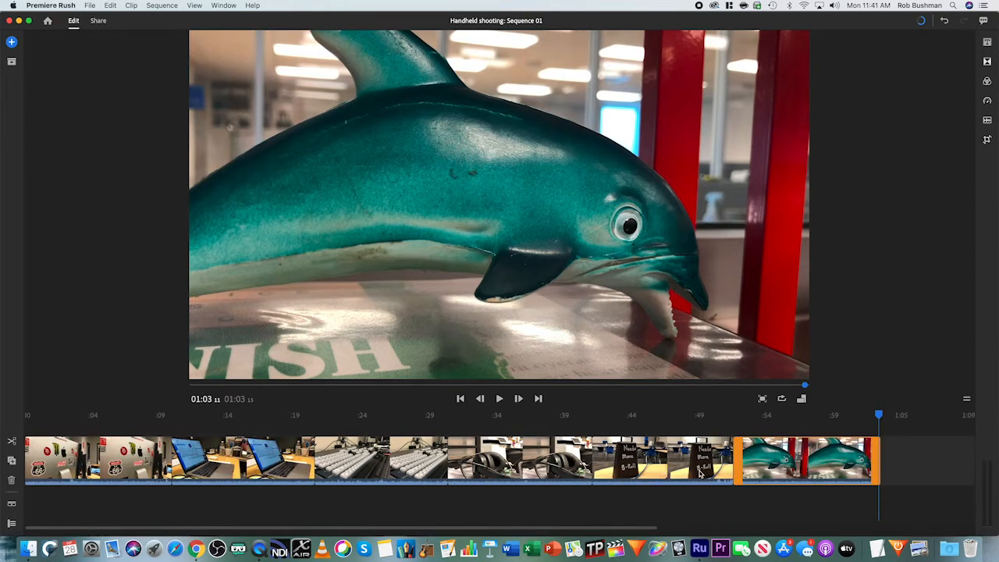
left_click_drag(652, 526, 927, 504)
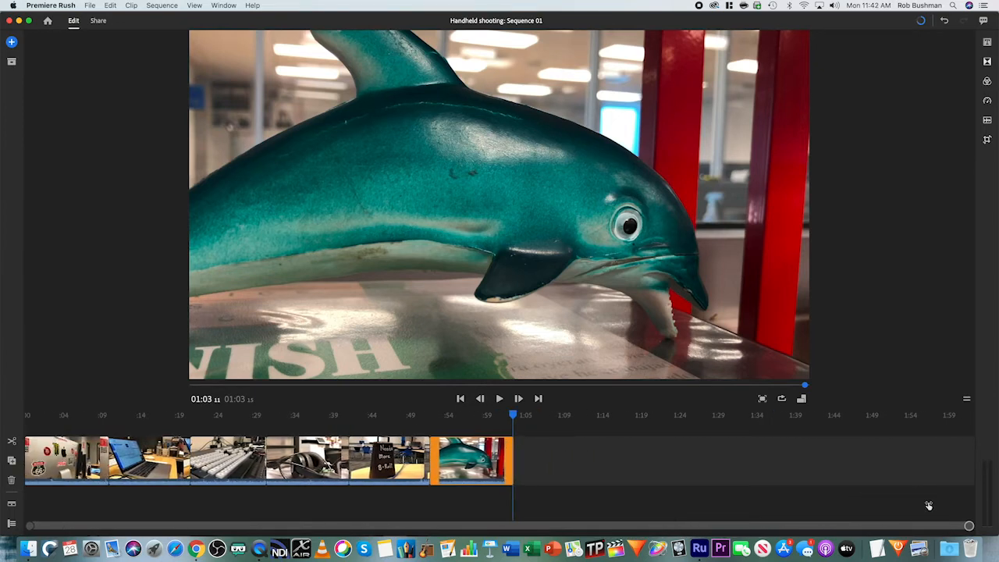
key("backslash")
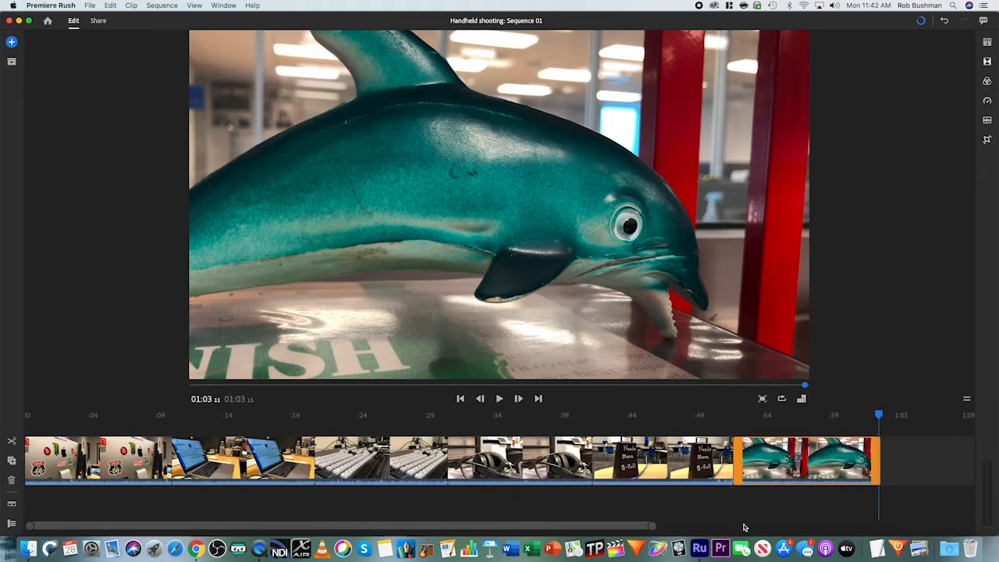
Select the first and second clips individually, and then all six clips in the timeline together.
left_click(96, 457)
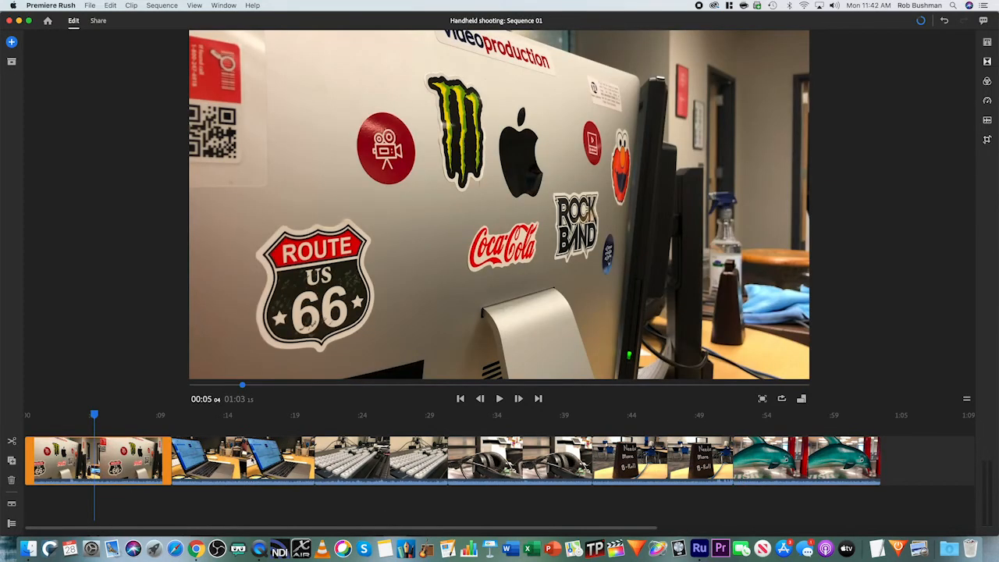
left_click(251, 460)
left_click_drag(913, 472, 58, 507)
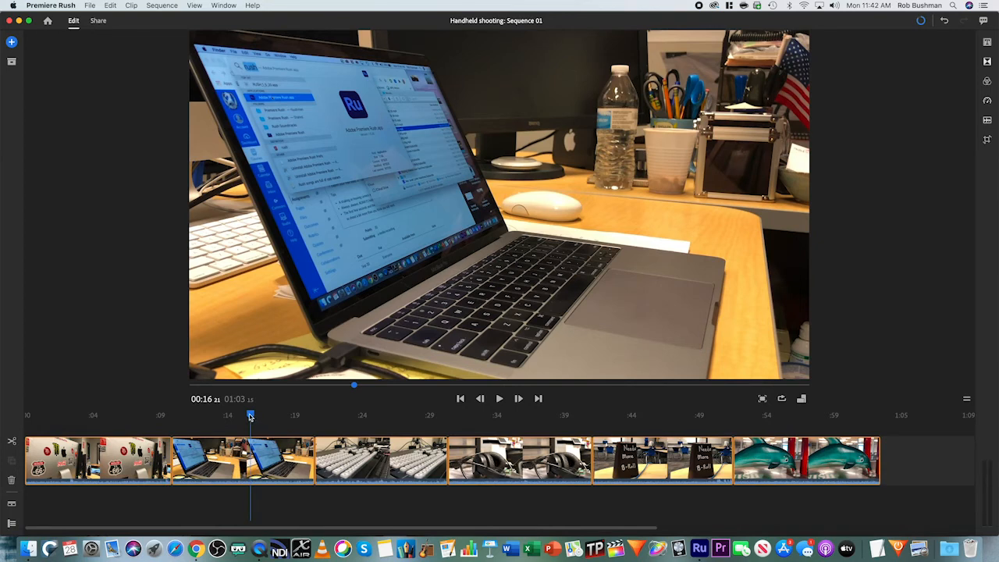
Trim just under 2 seconds off the start of the first clip (computer with stickers) and end it at about 4.5 seconds.
left_click_drag(250, 416, 69, 419)
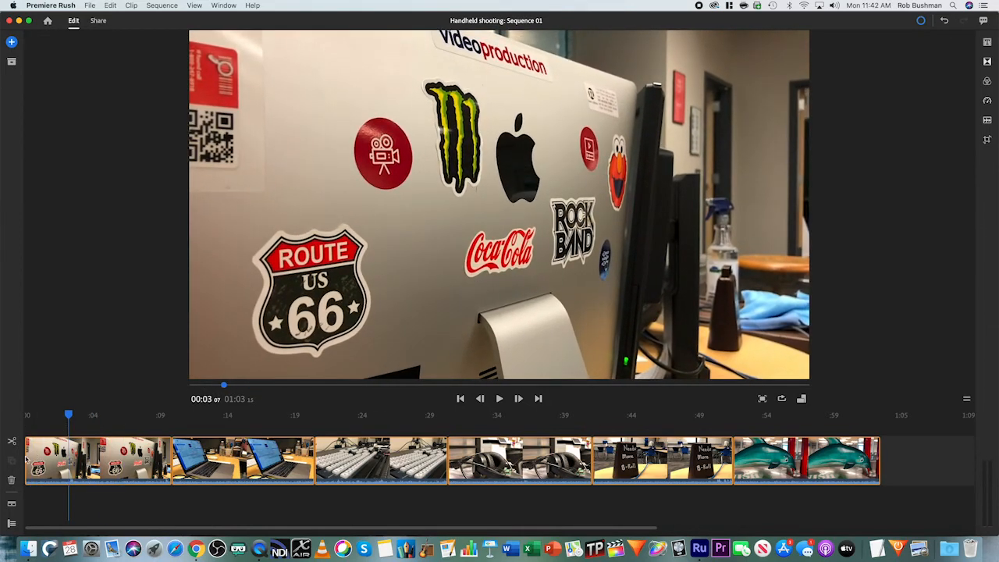
left_click(42, 421)
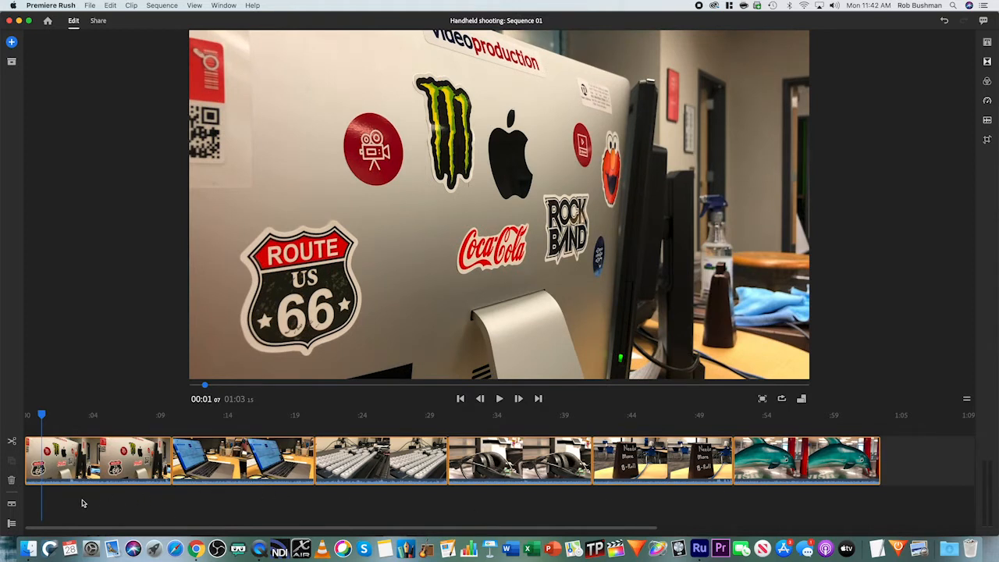
left_click(128, 505)
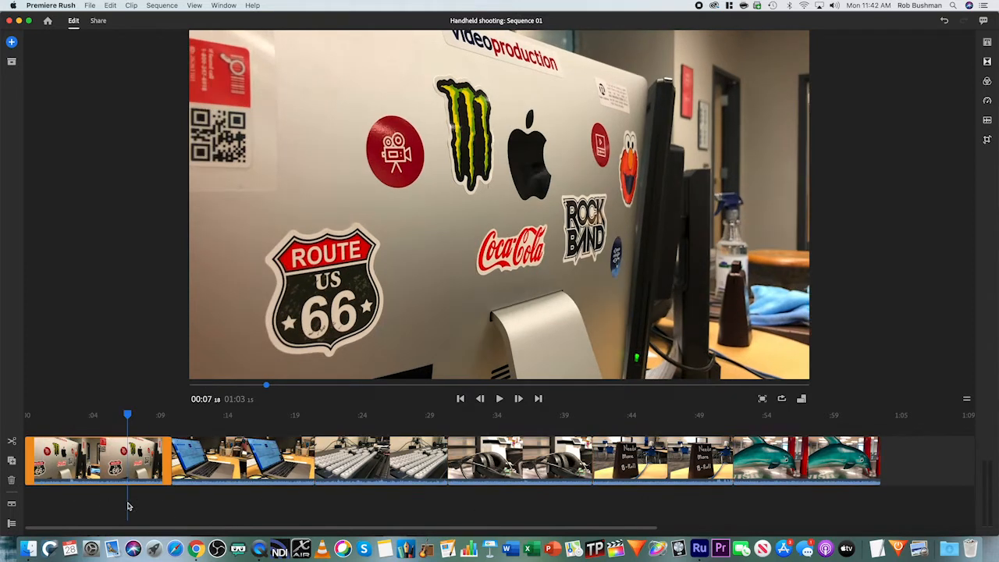
left_click_drag(34, 445, 68, 450)
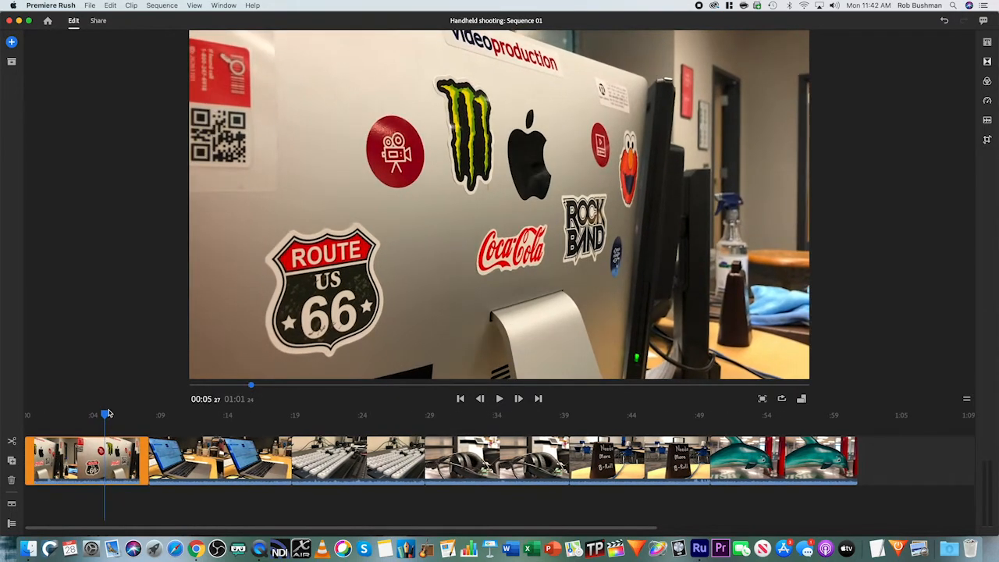
left_click_drag(104, 414, 90, 429)
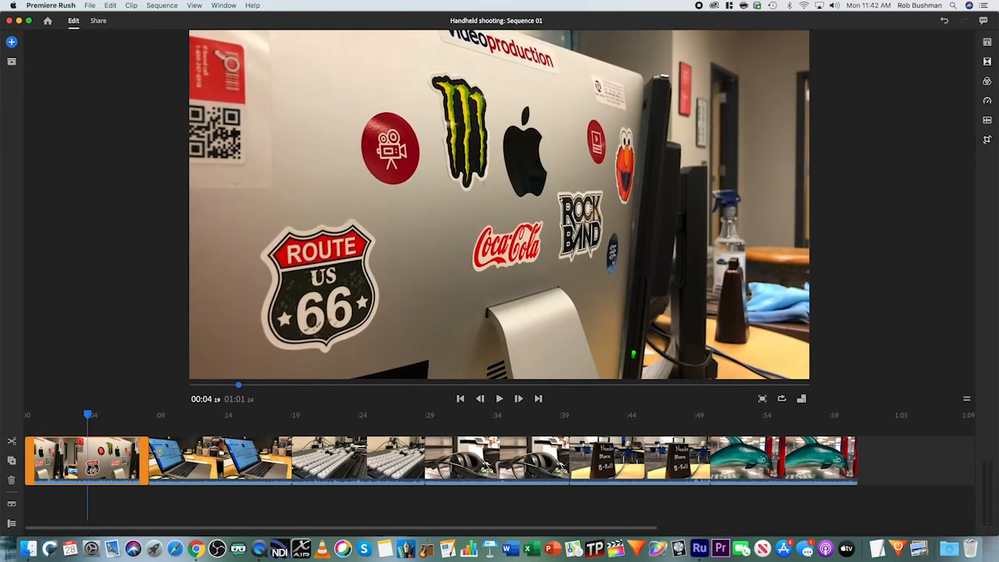
left_click_drag(143, 459, 83, 457)
Trim about 1 second off the start of the laptop clip.
left_click(106, 454)
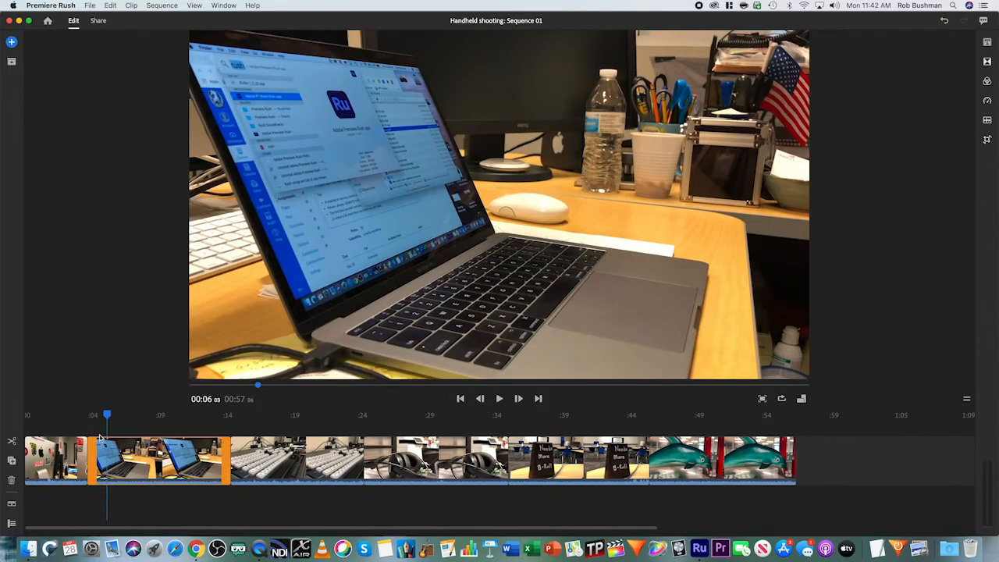
mouse_move(104, 417)
left_mouse_down()
mouse_move(92, 420)
mouse_move(117, 423)
left_mouse_up()
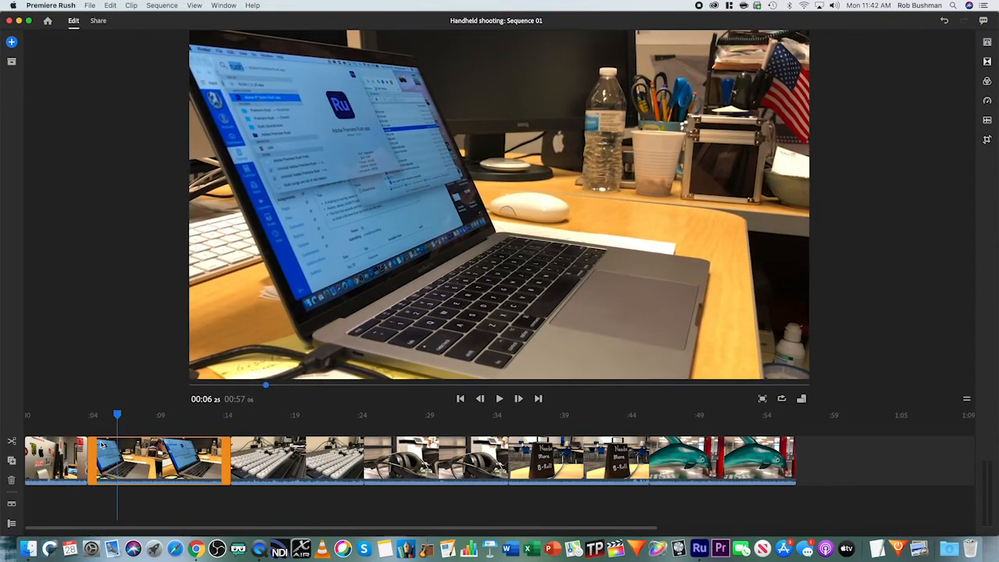
left_click_drag(93, 460, 107, 461)
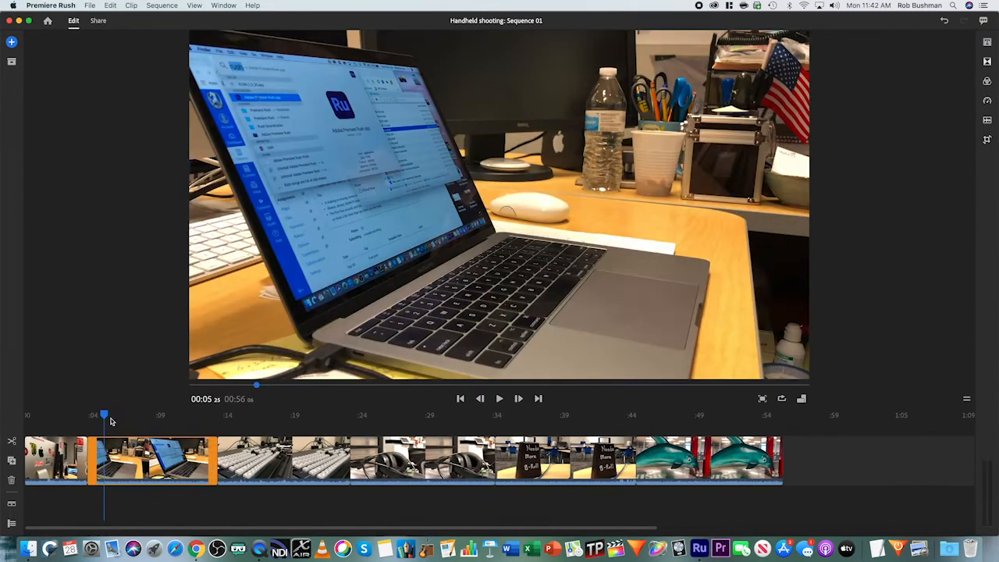
Shorten the end of the laptop clip so that it finishes at about 9 seconds in the sequence.
left_click_drag(105, 414, 144, 421)
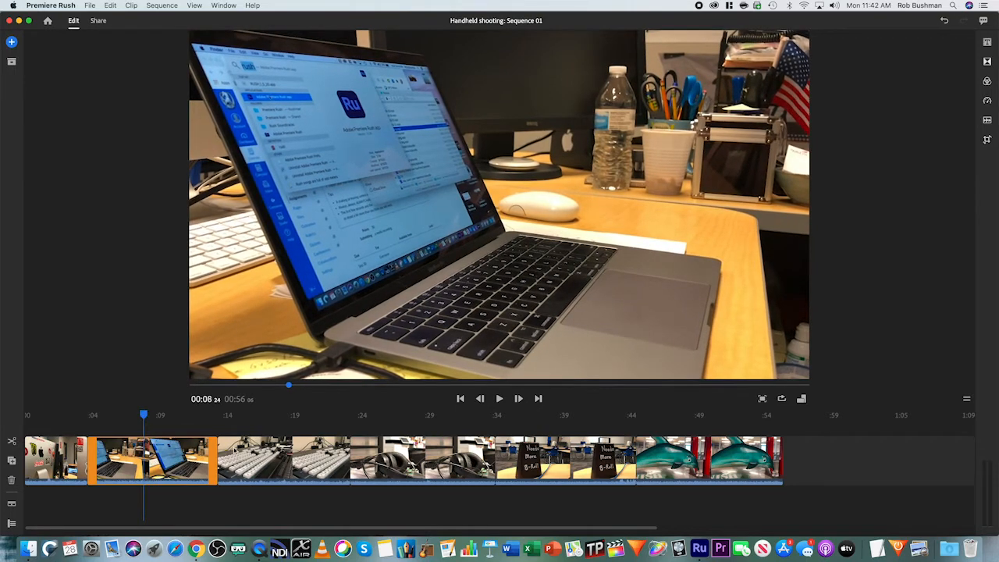
left_click_drag(215, 454, 146, 433)
left_click_drag(78, 452, 100, 418)
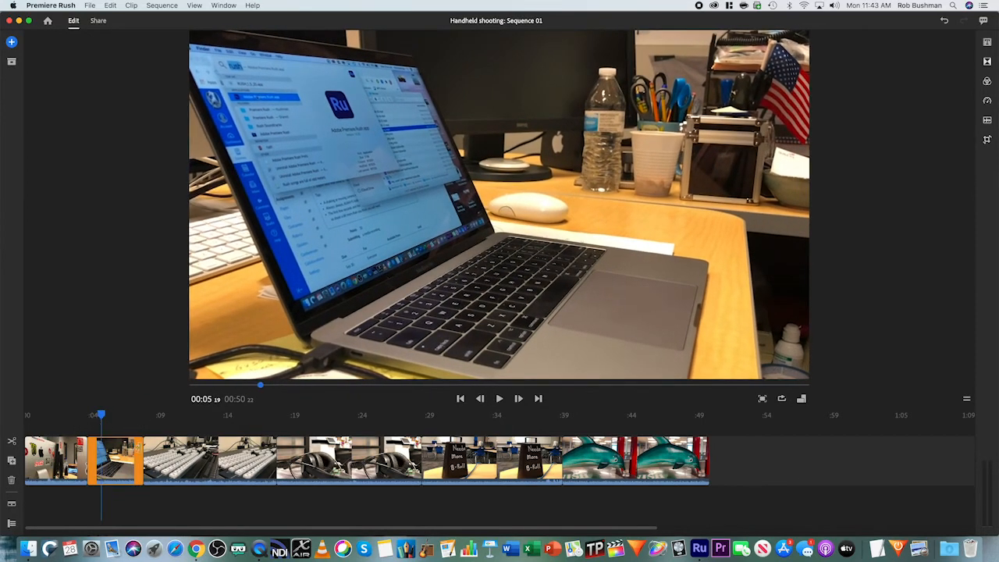
left_click_drag(142, 443, 148, 442)
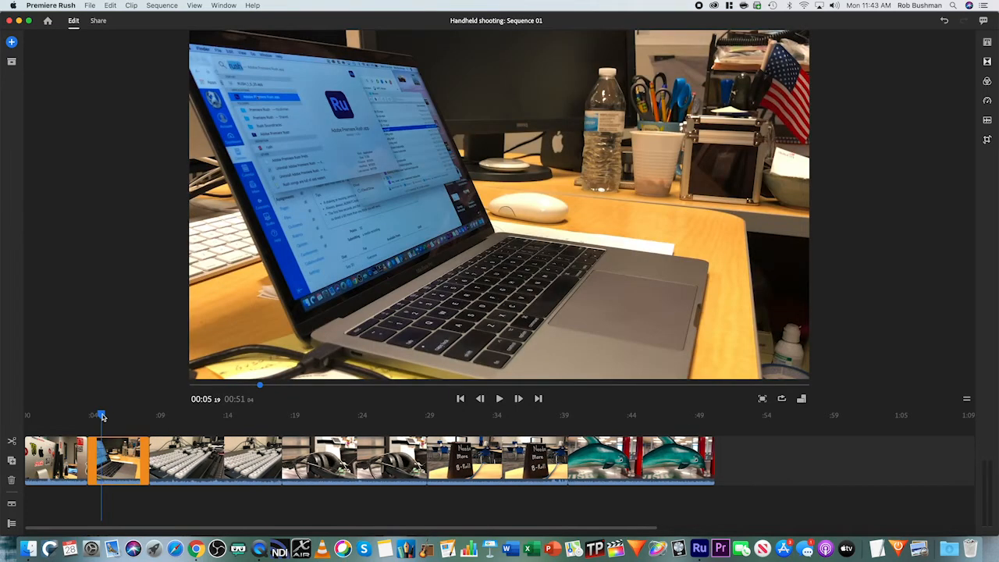
Trim about 1 second off the start of the third clip, the white switcher buttons, and review the preceding cut.
left_click_drag(101, 417, 149, 422)
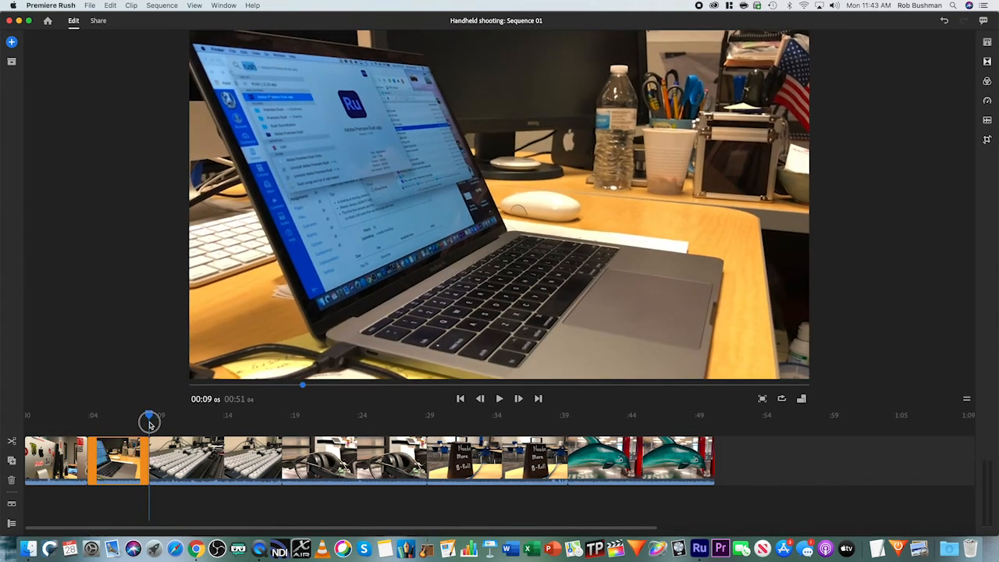
left_click_drag(149, 458, 161, 459)
left_click_drag(158, 418, 139, 417)
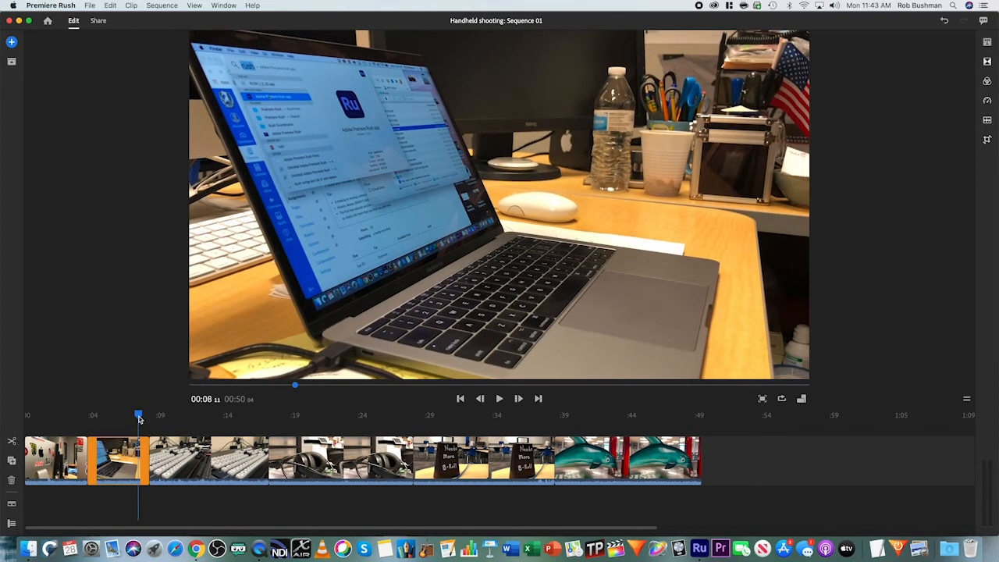
Step back and forth through the cuts in the sequence to examine each clip's starting point and timecode.
key("Down")
key("Down")
key("Down")
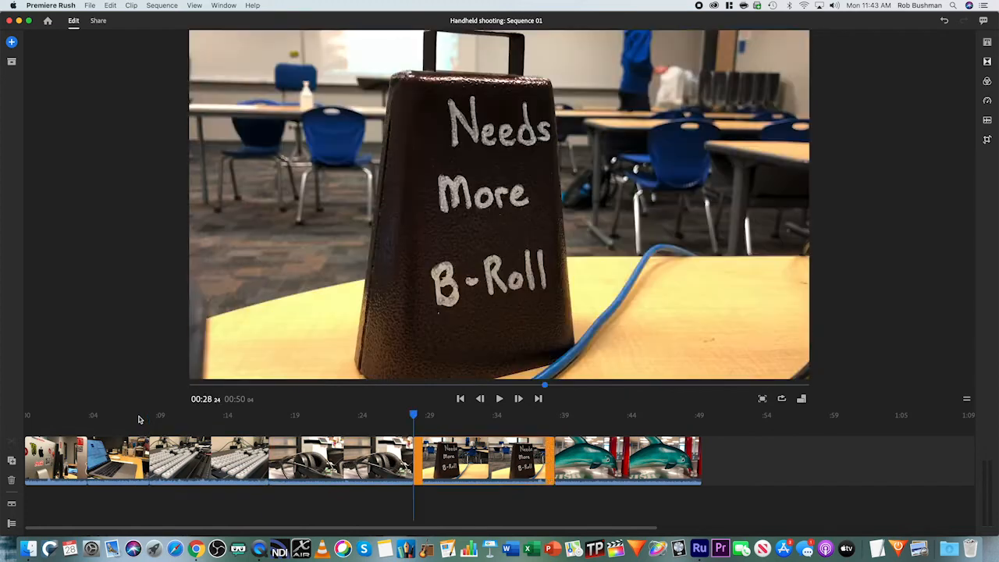
key("Down")
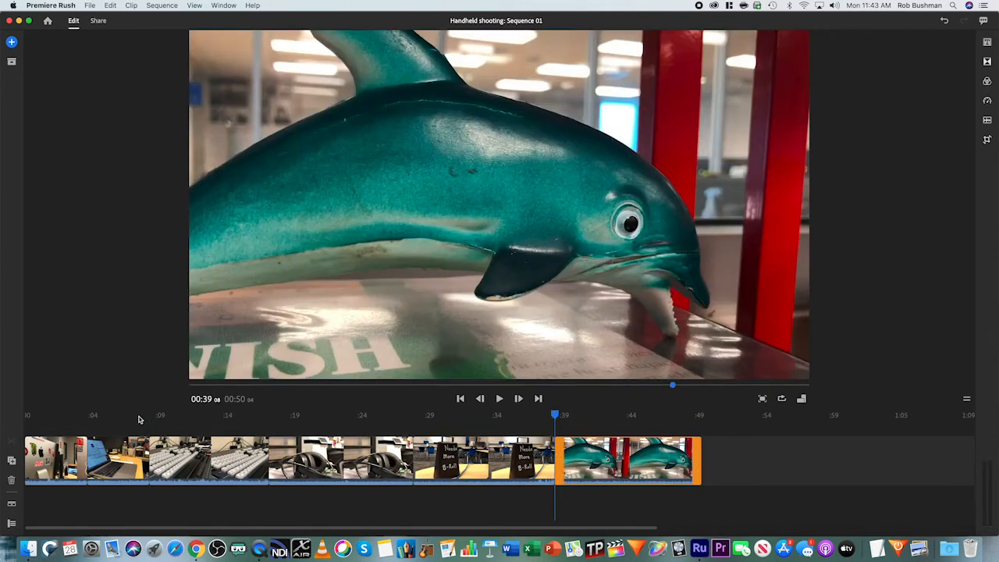
key("Up")
key("Up")
key("Up")
key("Up")
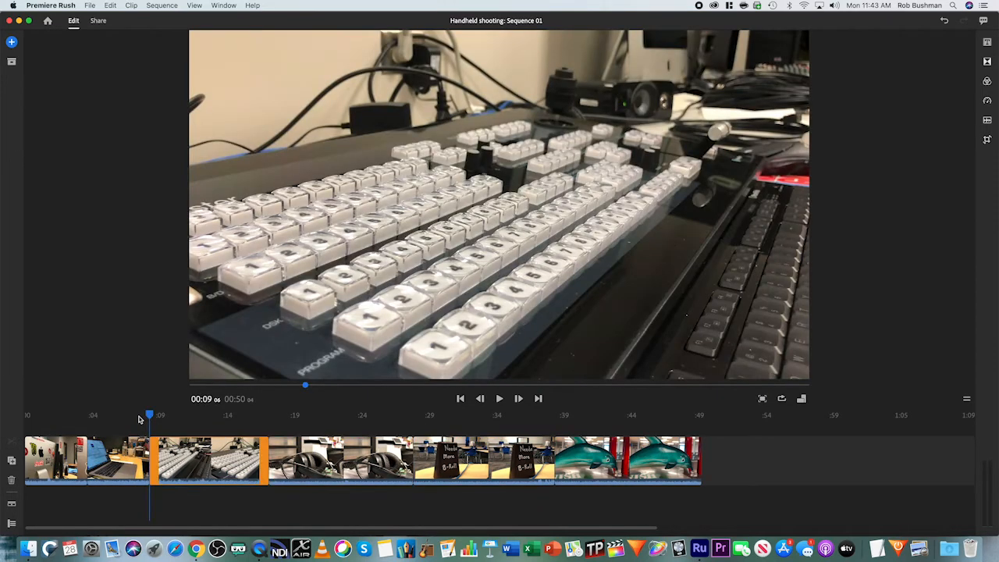
key("Up")
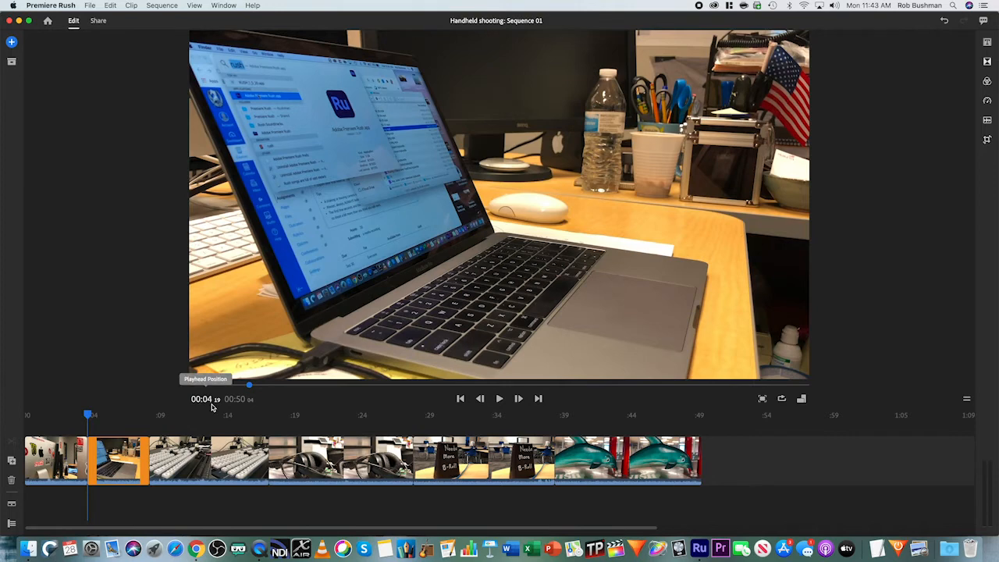
key("Down")
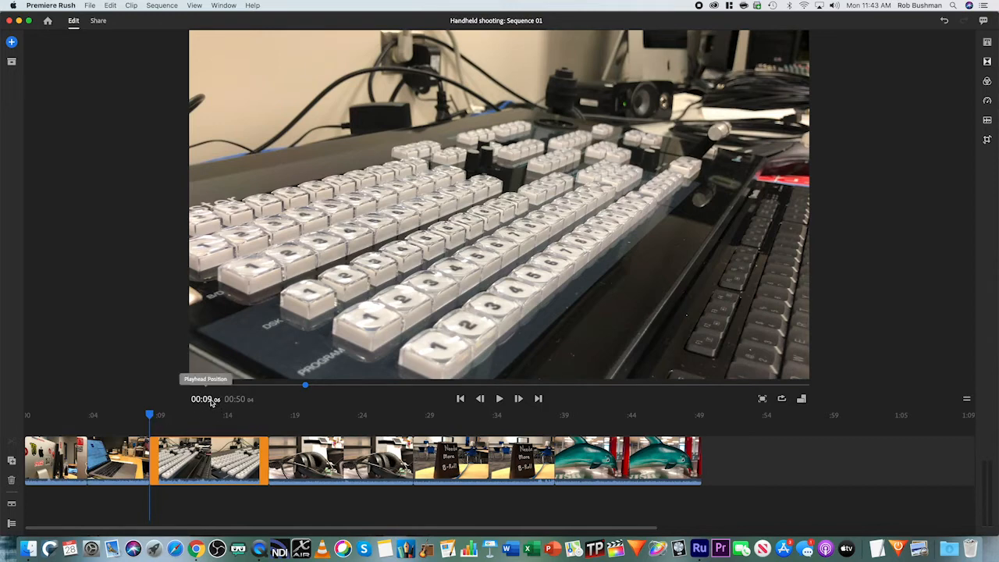
End the switcher buttons clip at about 14 seconds and trim about 1 second off the start of the headphones clip.
left_click_drag(150, 416, 215, 419)
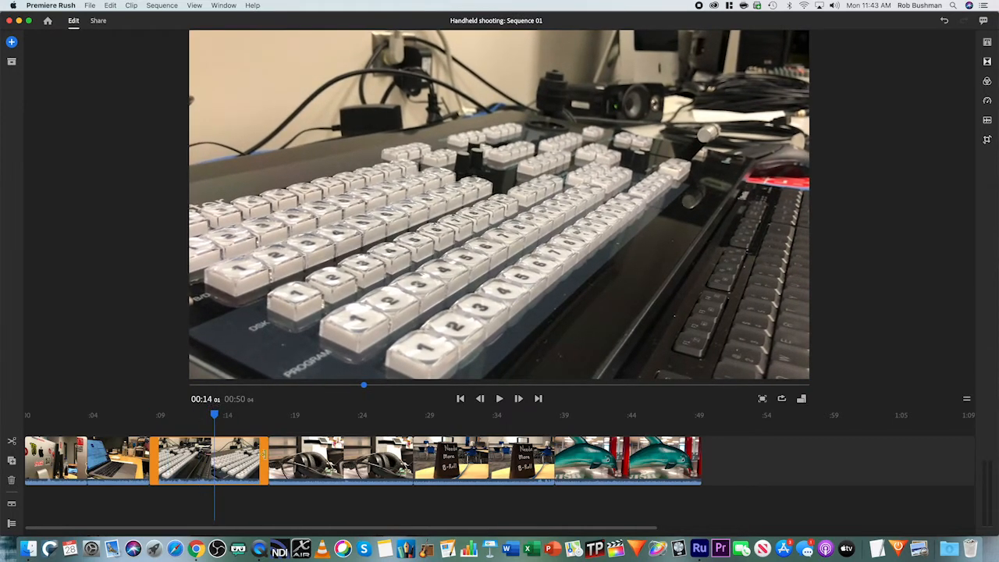
left_click_drag(267, 459, 214, 459)
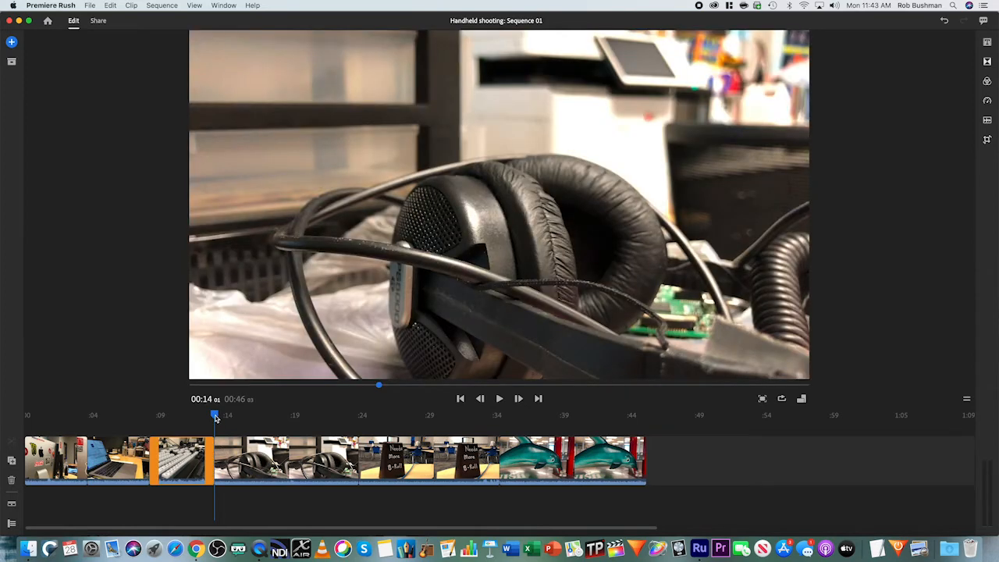
left_click(228, 451)
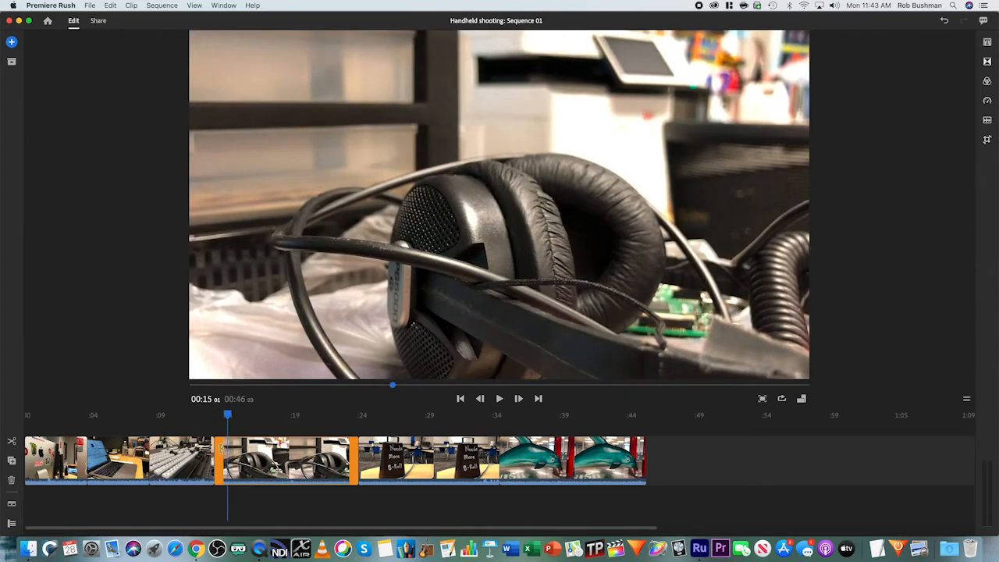
left_click_drag(220, 450, 233, 451)
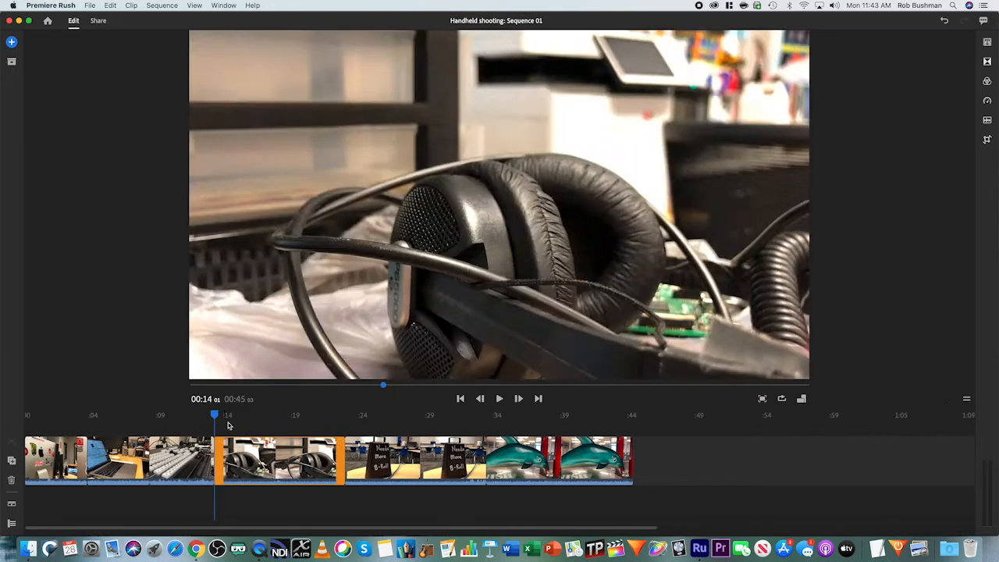
End the headphones clip at about 19 seconds and trim the cowbell clip at both ends so it finishes at 24 seconds.
left_click_drag(216, 416, 280, 421)
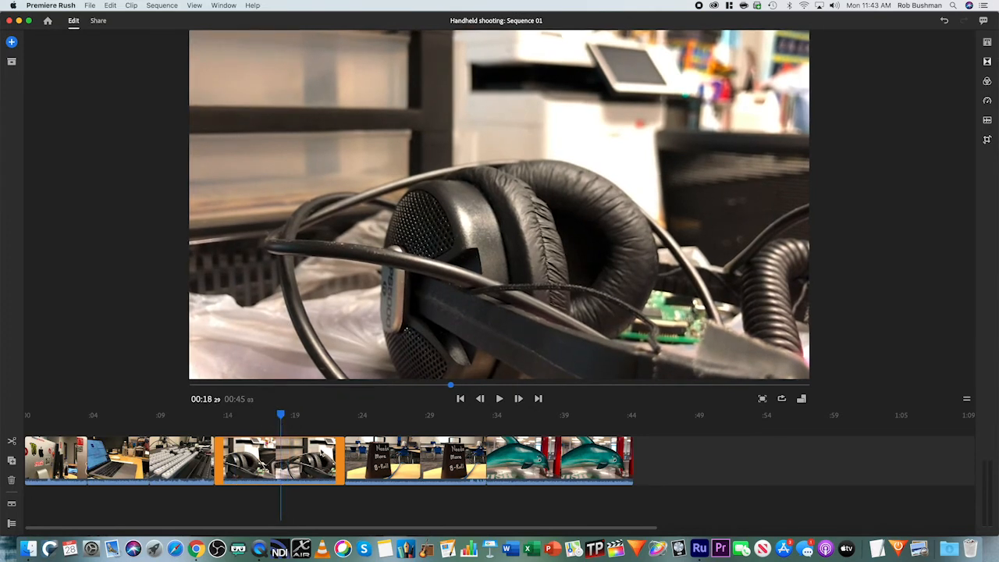
left_click_drag(344, 456, 349, 431)
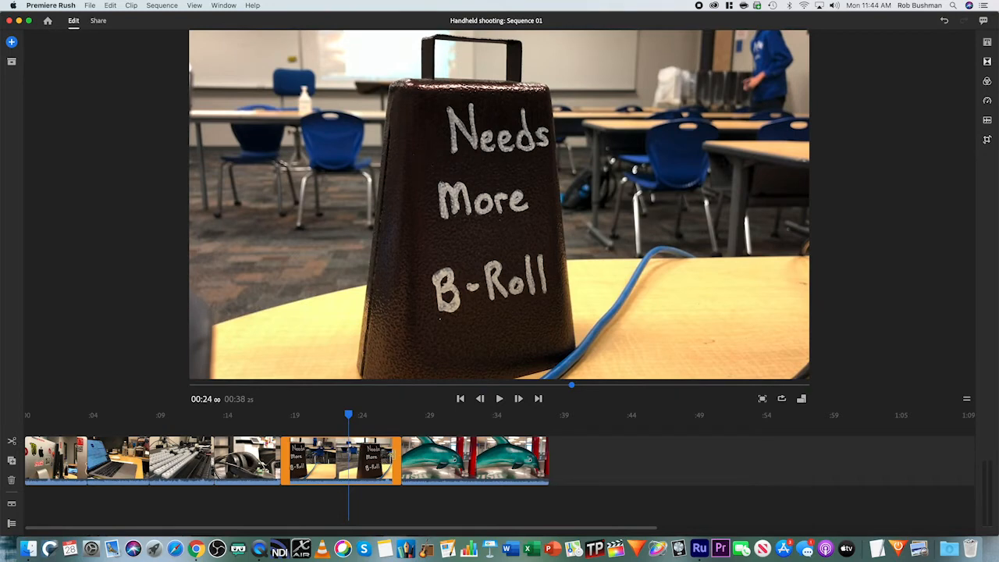
left_click_drag(397, 459, 345, 457)
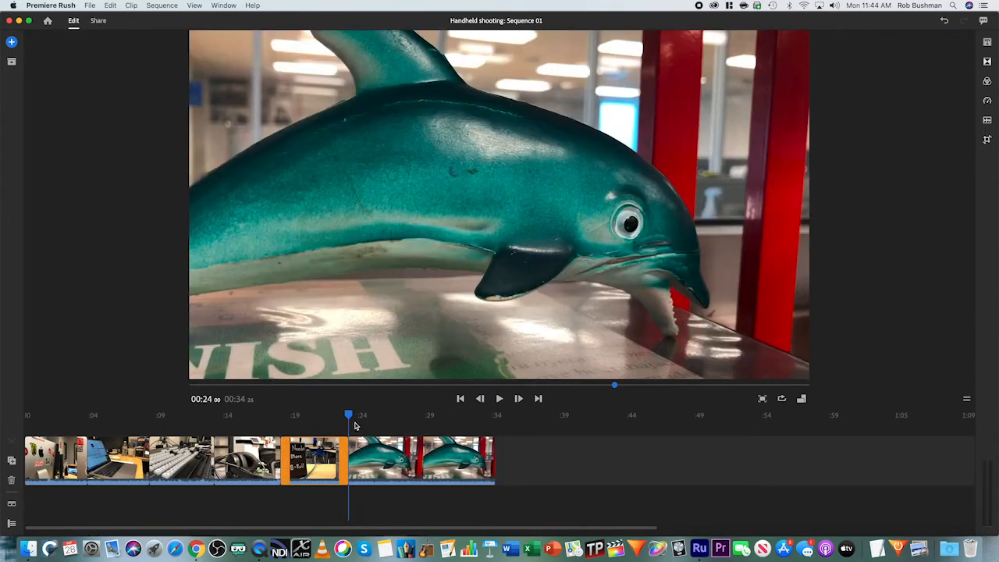
Trim about 1 second off the start of the dolphin clip and shorten its end to just under 28 seconds.
left_click(354, 453)
left_click_drag(354, 453, 368, 453)
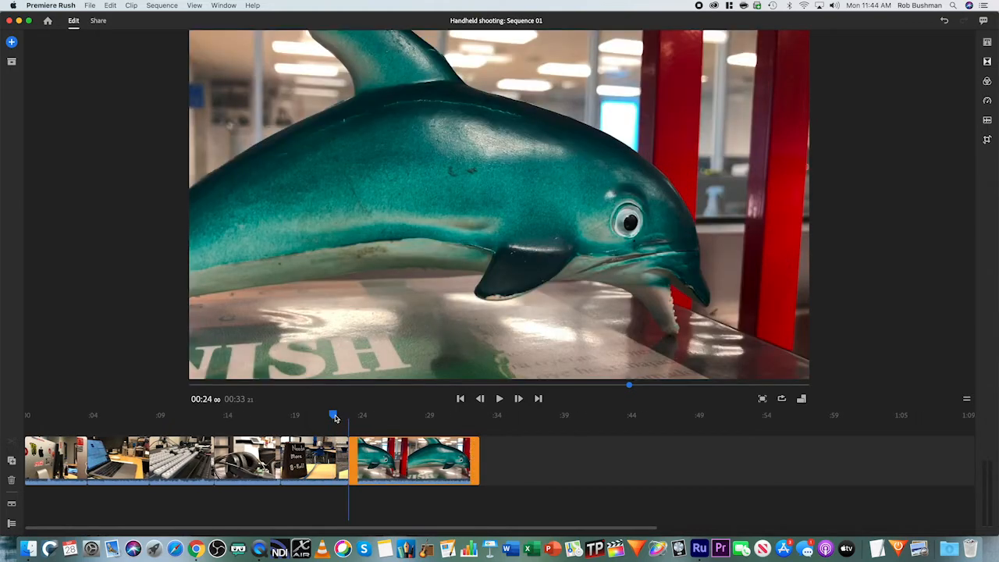
left_click_drag(475, 456, 441, 457)
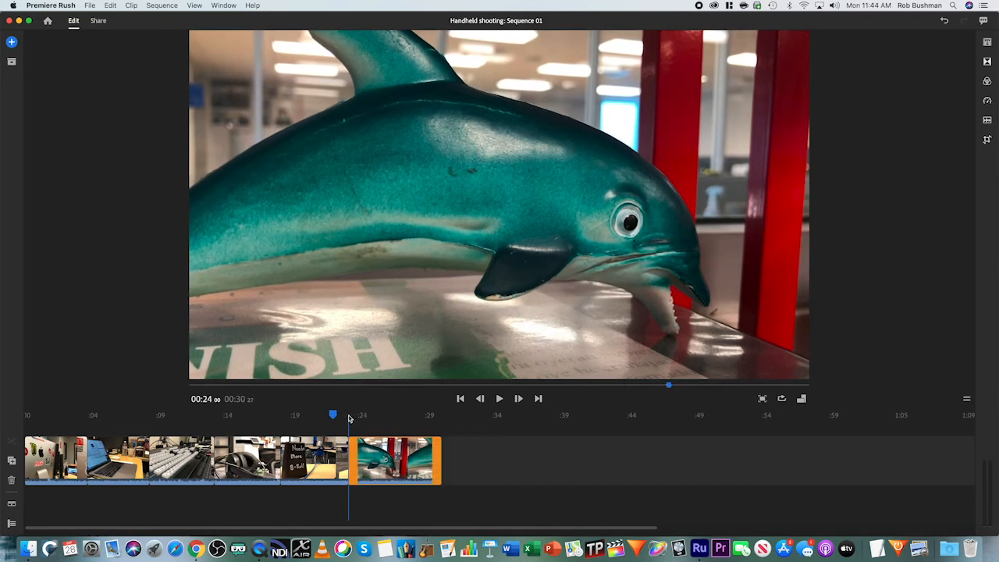
left_click_drag(334, 414, 364, 415)
left_click_drag(441, 457, 399, 457)
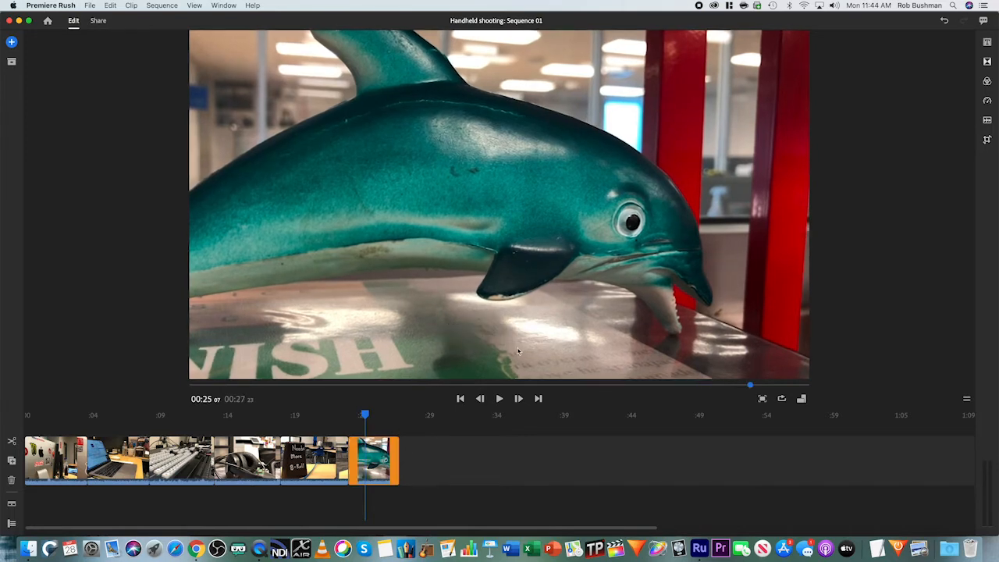
Extend the end of the dolphin clip by about 1 second to 00:28:21 and check its start and end points.
left_click_drag(365, 416, 392, 416)
key("Up")
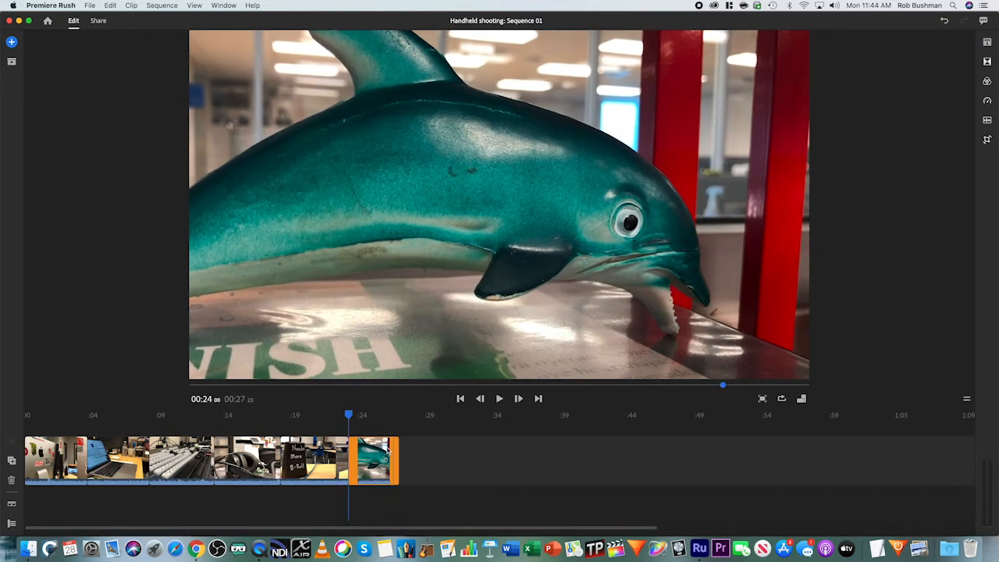
key("Down")
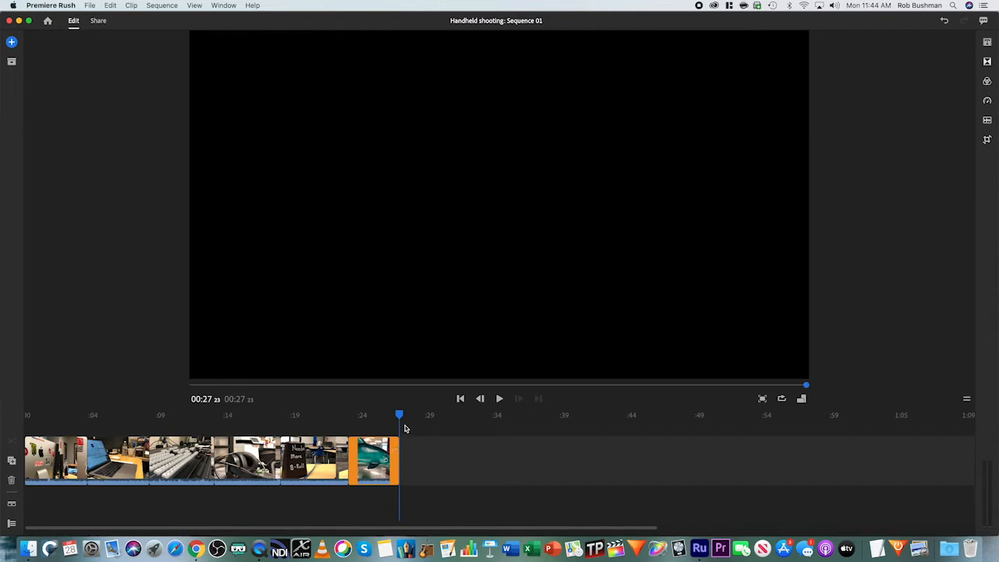
left_click_drag(398, 451, 412, 453)
key("Down")
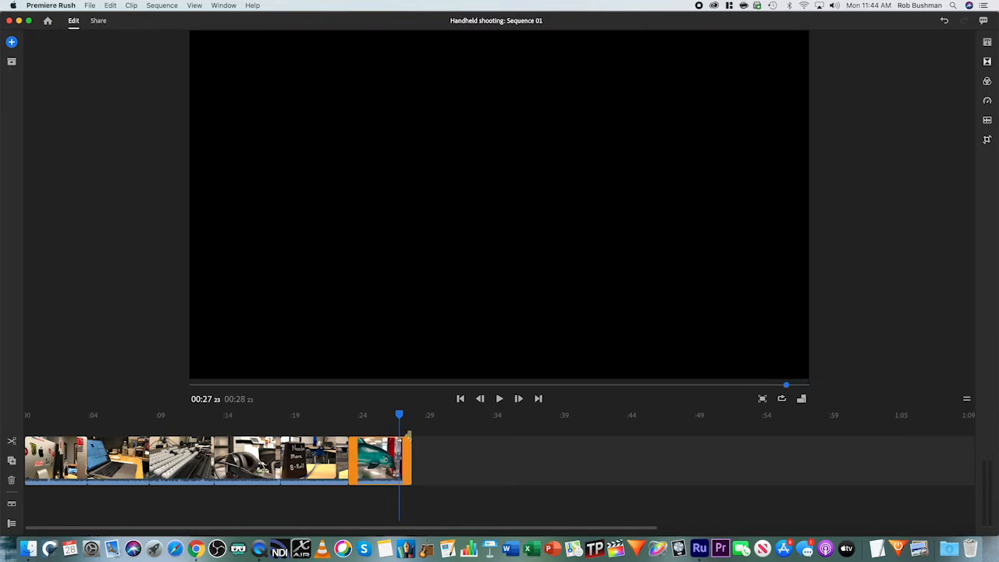
key("Up")
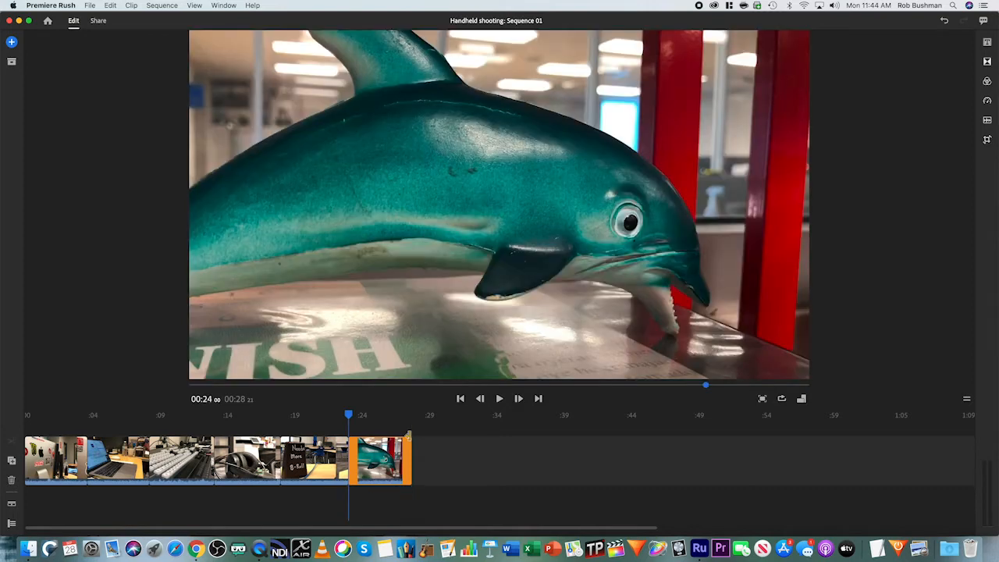
key("Down")
key("Up")
key("Down")
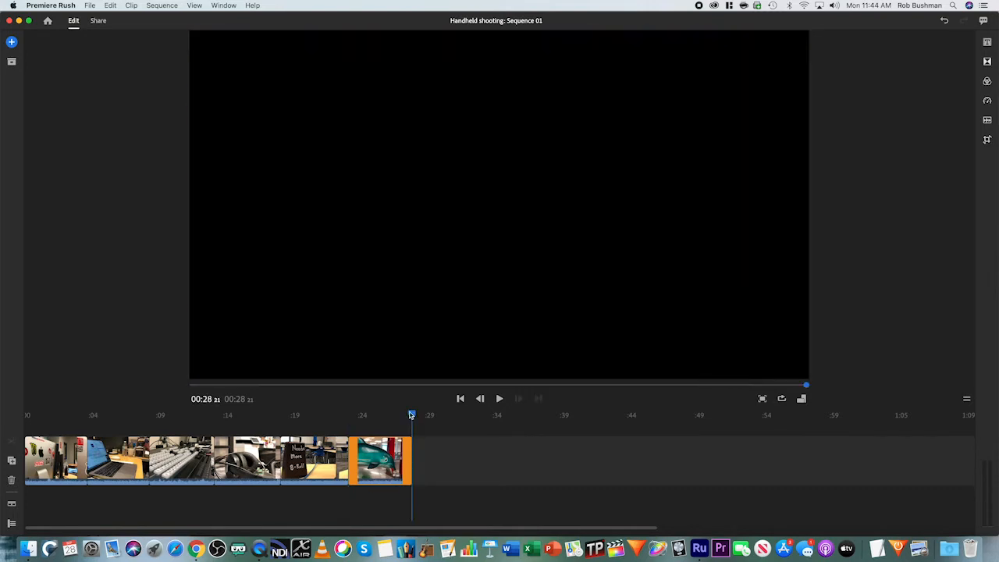
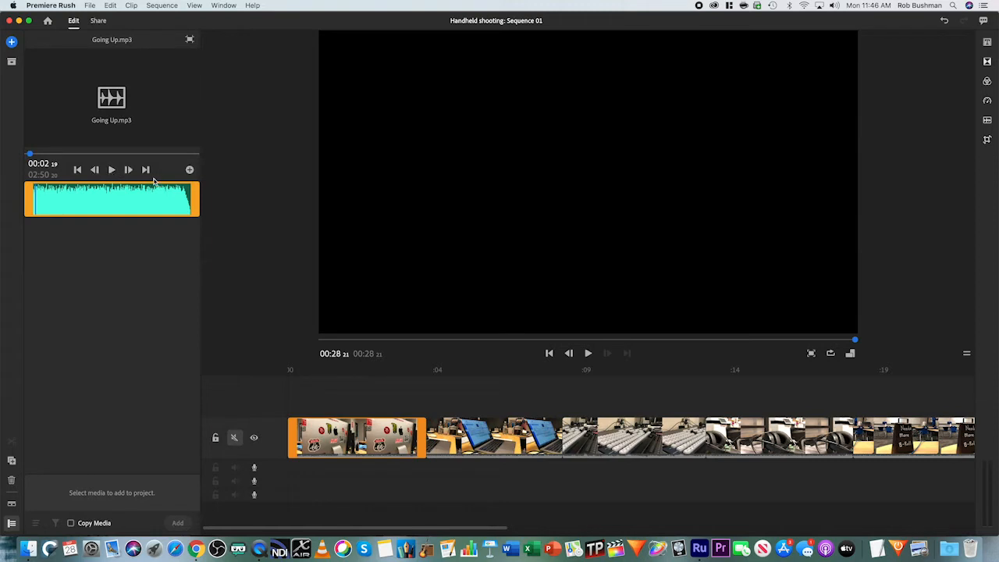
Add the Going Up.mp3 music to the sequence and move it to the very beginning, under the first clip.
left_click(190, 171)
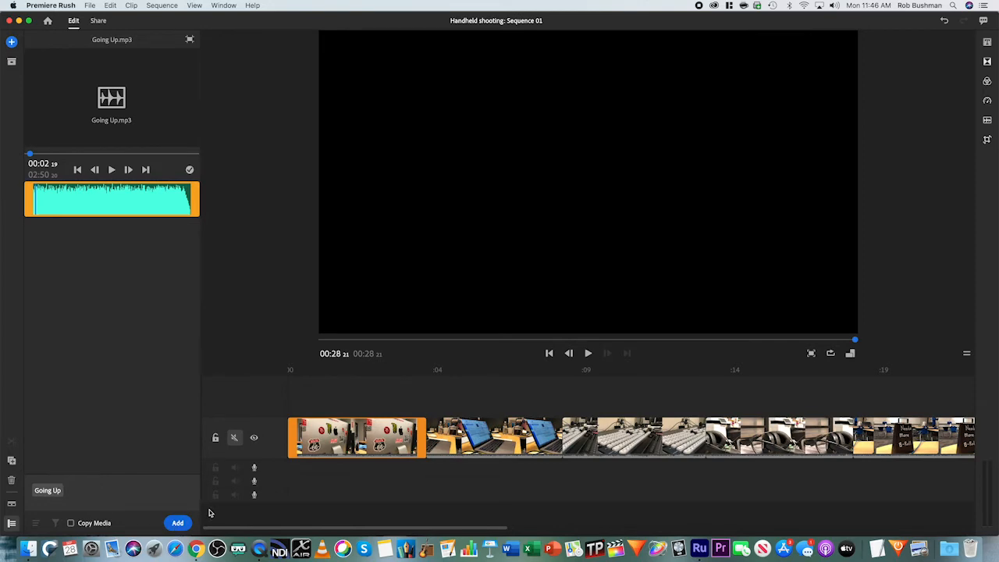
left_click_drag(323, 373, 362, 370)
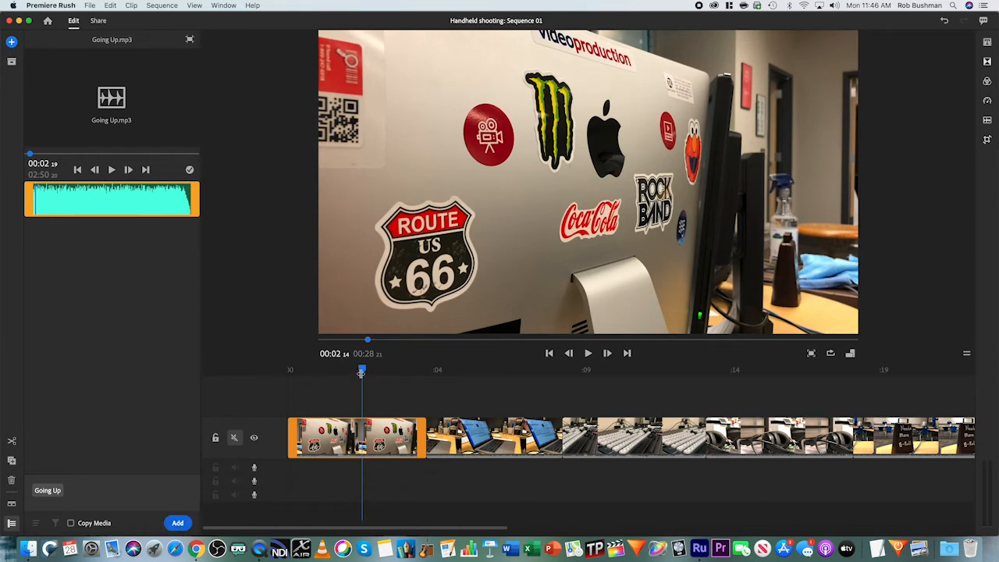
mouse_move(361, 369)
left_mouse_down()
mouse_move(286, 367)
mouse_move(471, 372)
mouse_move(359, 380)
left_mouse_up()
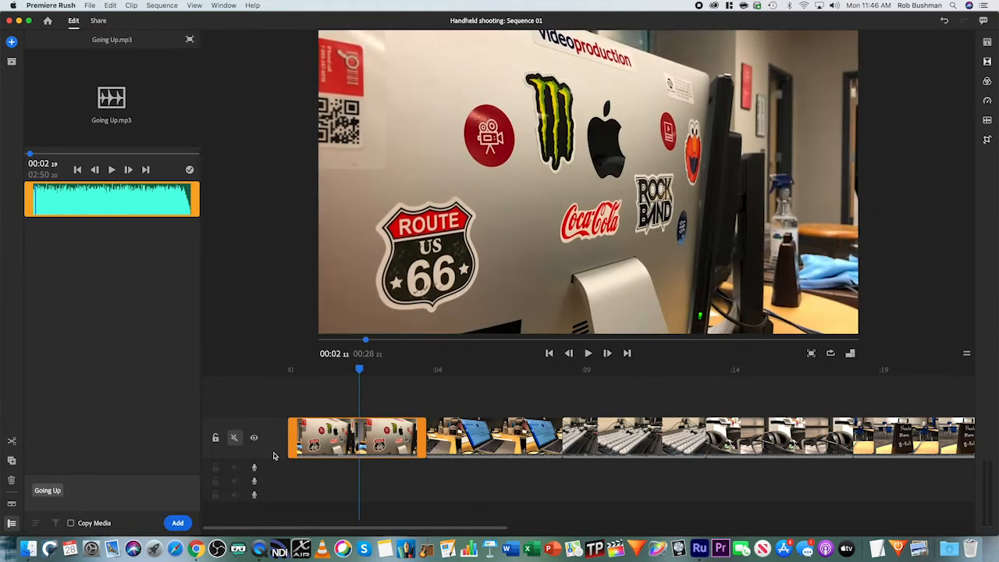
left_click(178, 523)
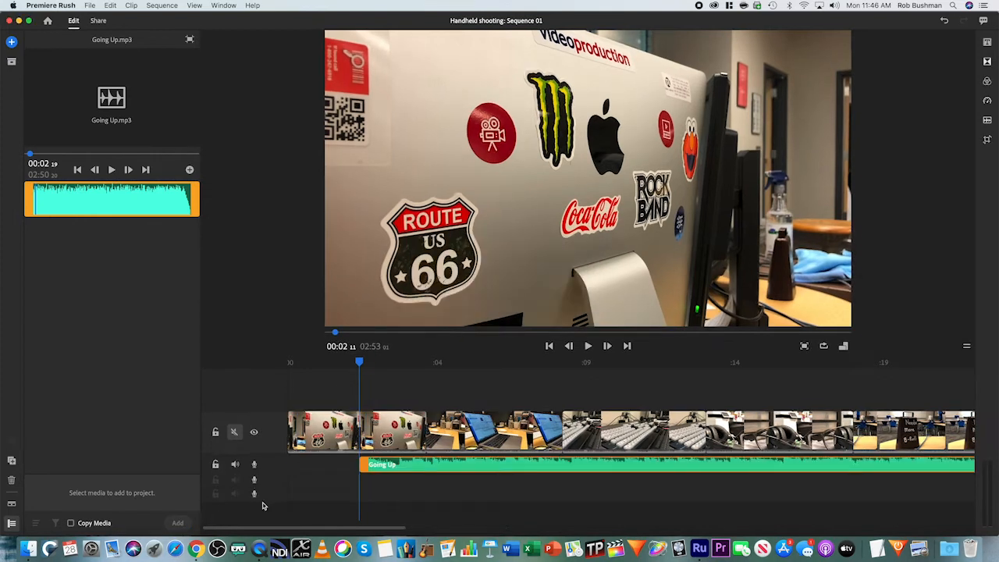
left_click_drag(425, 465, 353, 464)
Split the Going Up music where the dolphin clip ends, at 00:28:21, and delete the leftover part.
left_click_drag(334, 526, 384, 521)
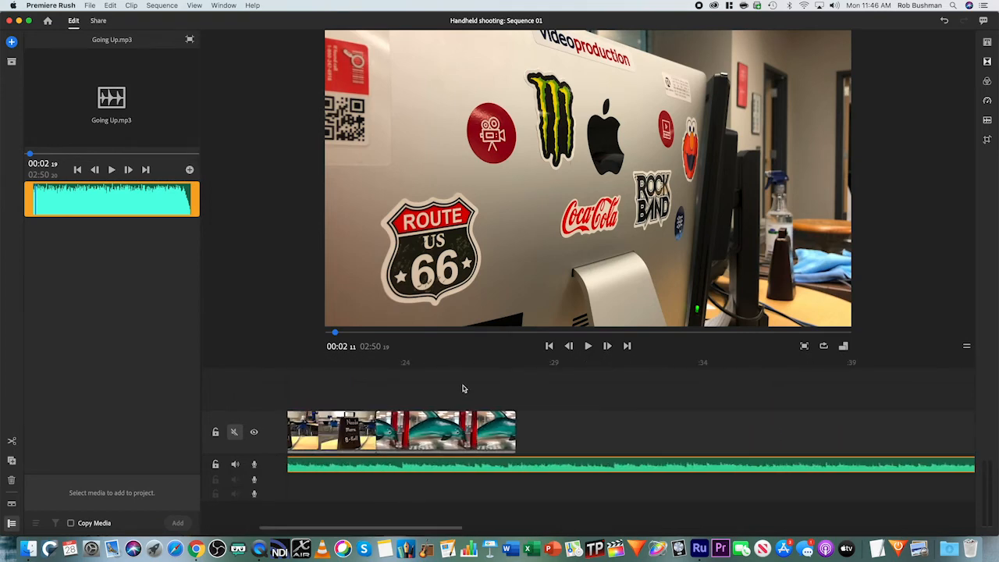
left_click(477, 363)
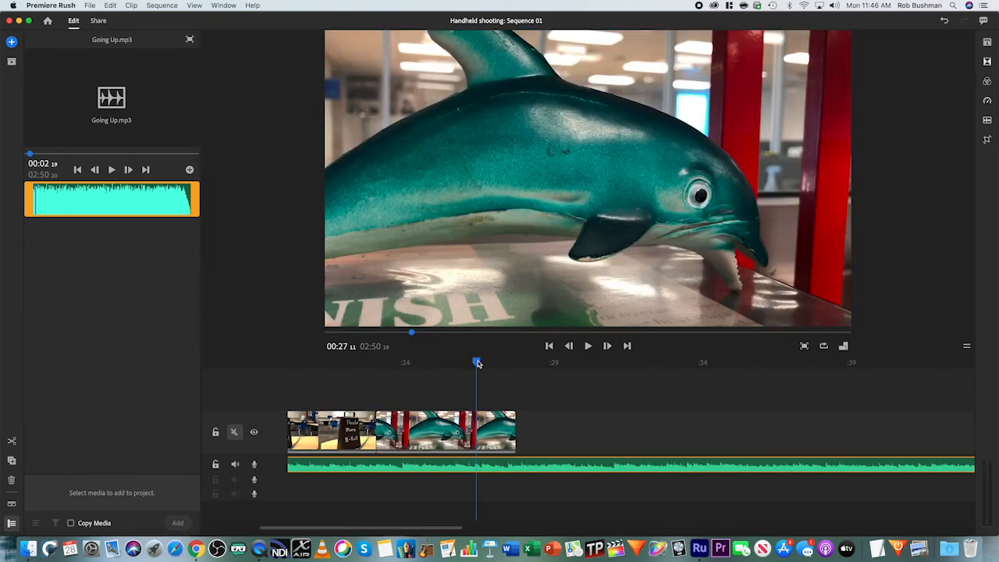
key("Down")
key("Up")
key("Down")
key("Up")
mouse_move(479, 366)
left_mouse_down()
mouse_move(518, 363)
mouse_move(494, 363)
left_mouse_up()
key("Down")
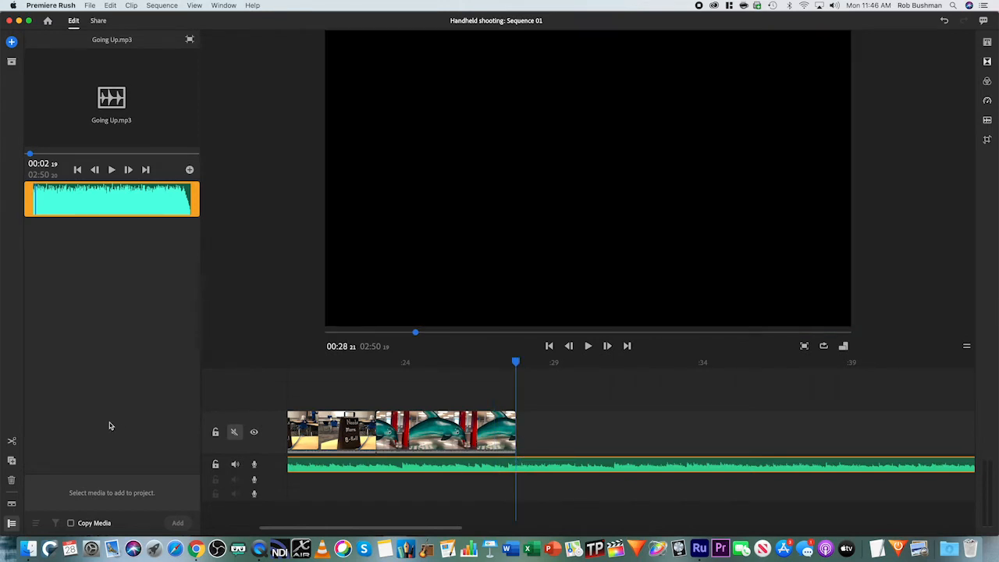
left_click(11, 442)
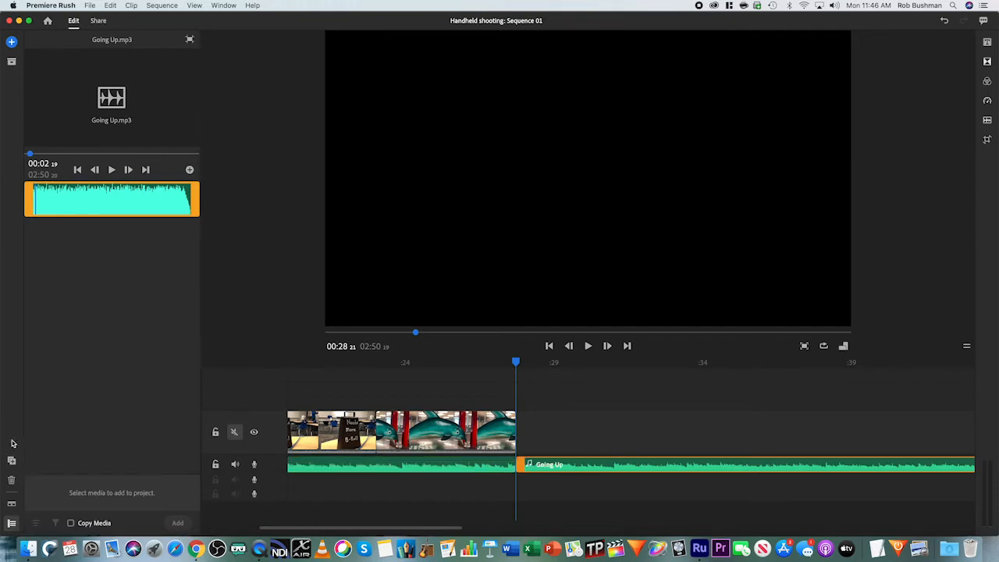
left_click(582, 464)
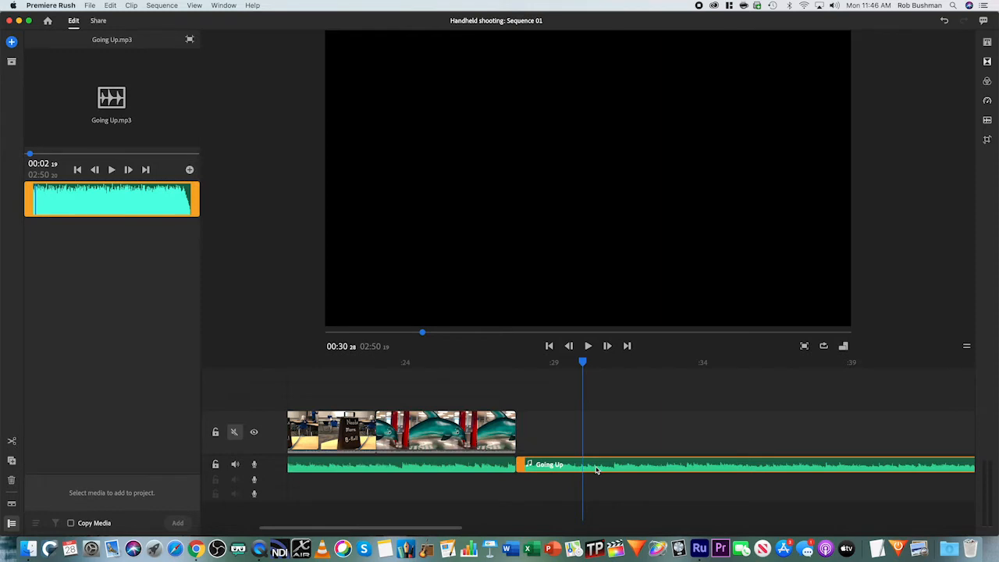
key("Delete")
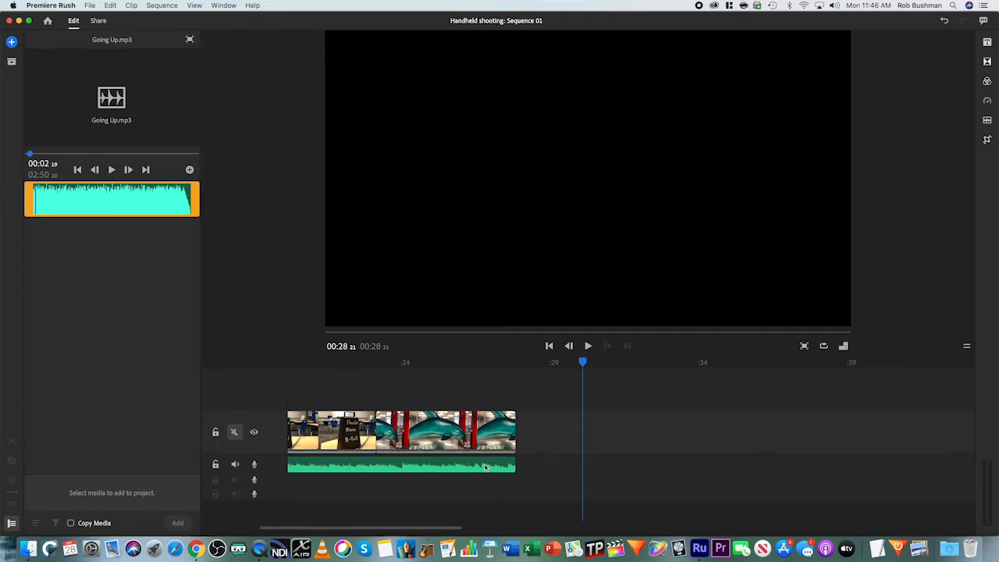
Close the media browser and play the whole sequence with its music from the beginning.
key("backslash")
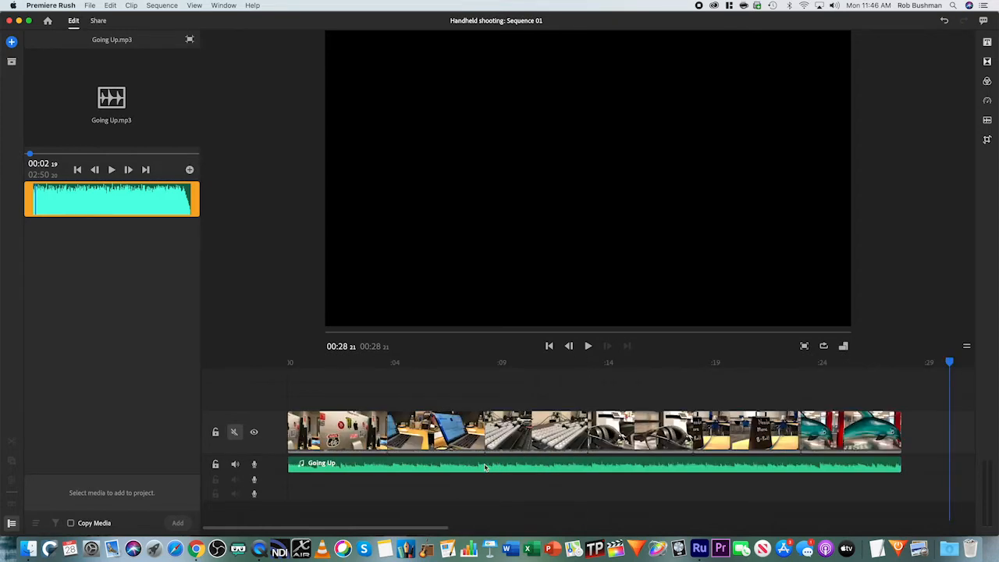
left_click(190, 40)
left_click(189, 41)
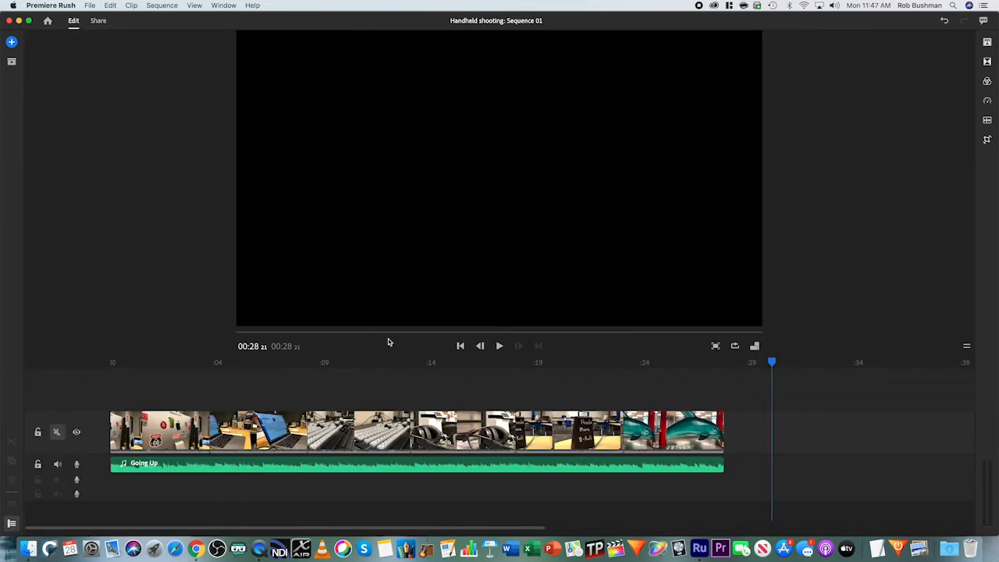
key("backslash")
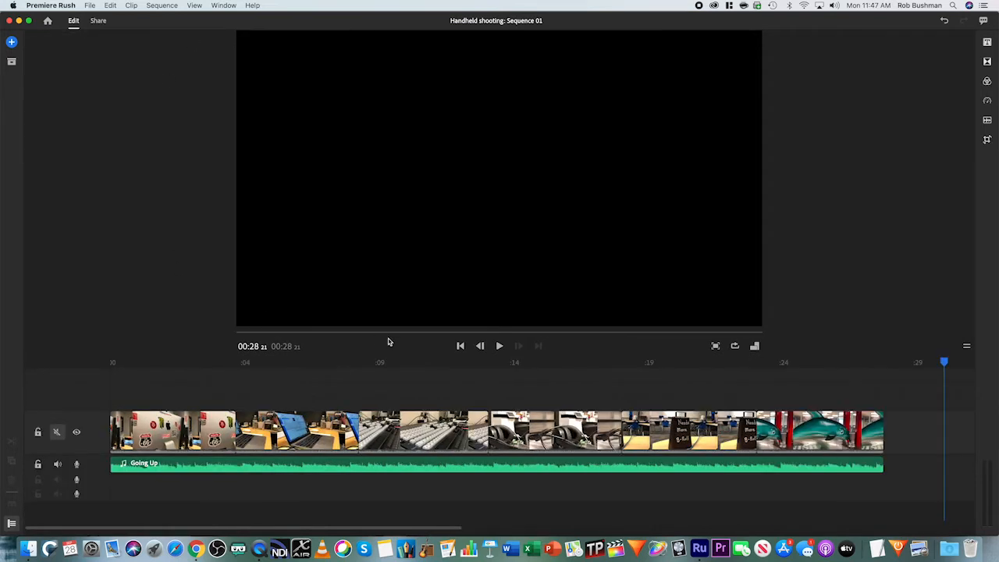
left_click_drag(163, 362, 104, 364)
key("space")
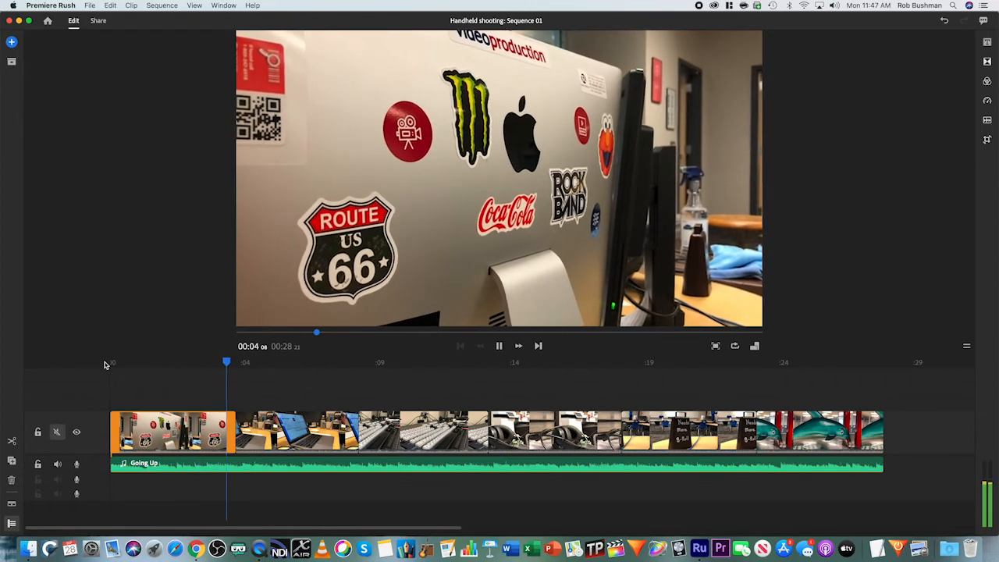
Stop playback, add a Basic Default Title at the start of the sequence and match its length to the first clip.
key("space")
left_click_drag(241, 363, 188, 364)
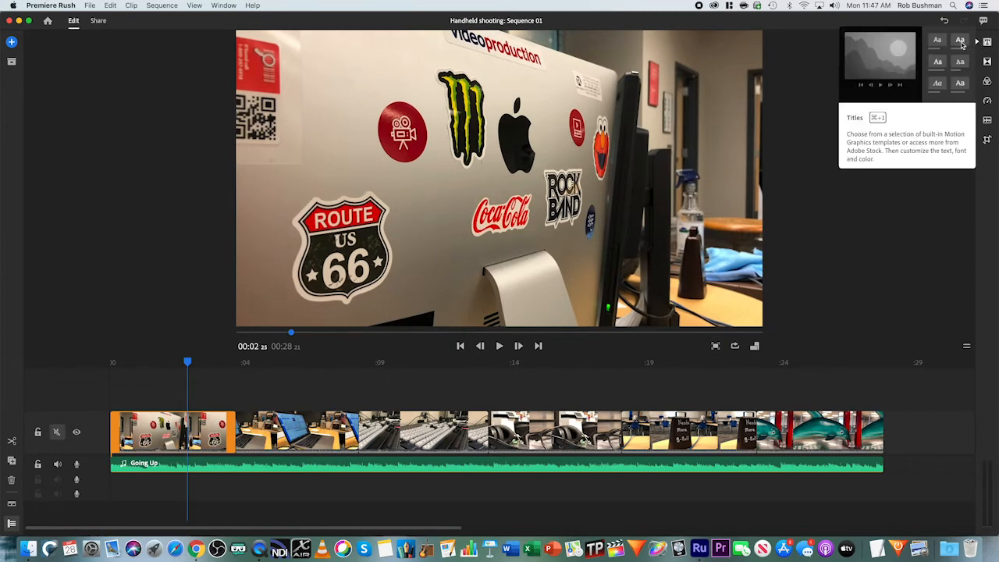
left_click(987, 42)
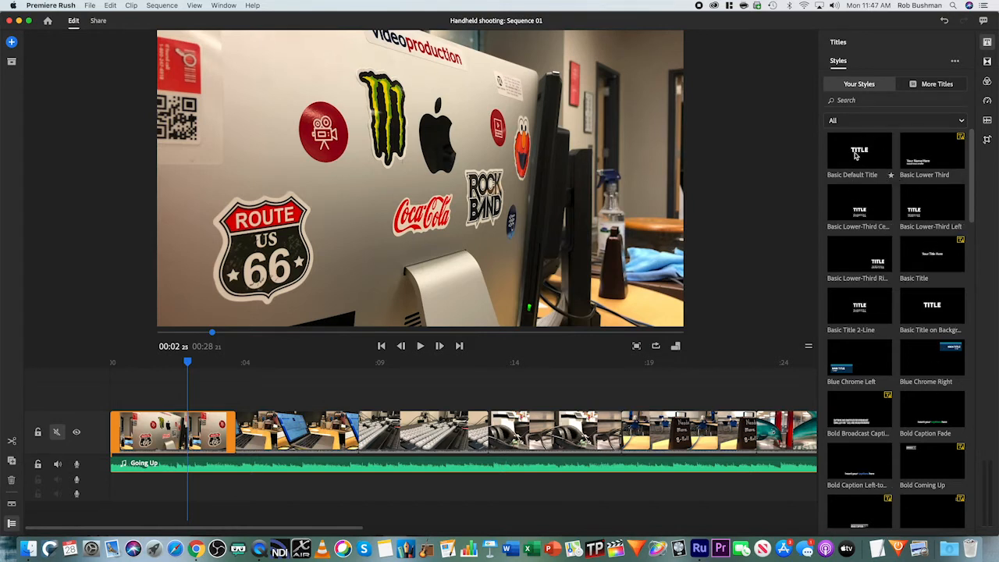
left_click_drag(863, 153, 405, 170)
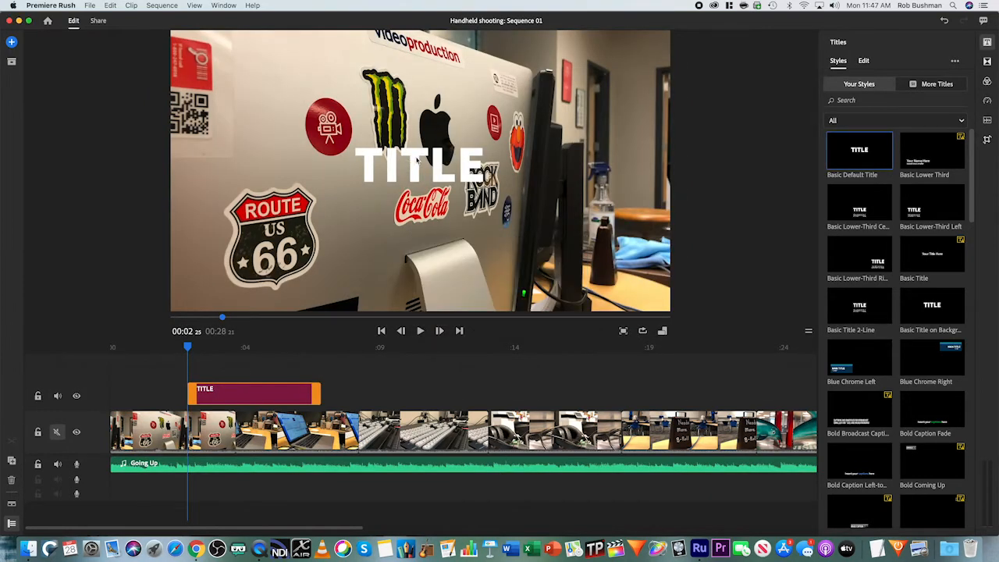
left_click_drag(188, 349, 112, 351)
left_click_drag(283, 397, 234, 394)
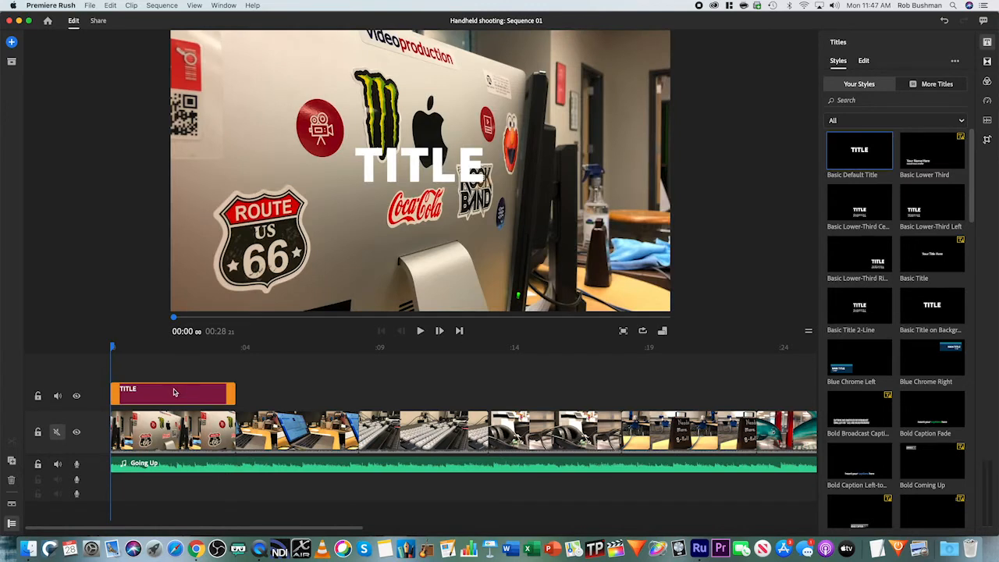
Change the title text to iMac and move it to the lower right of the picture.
double_click(415, 163)
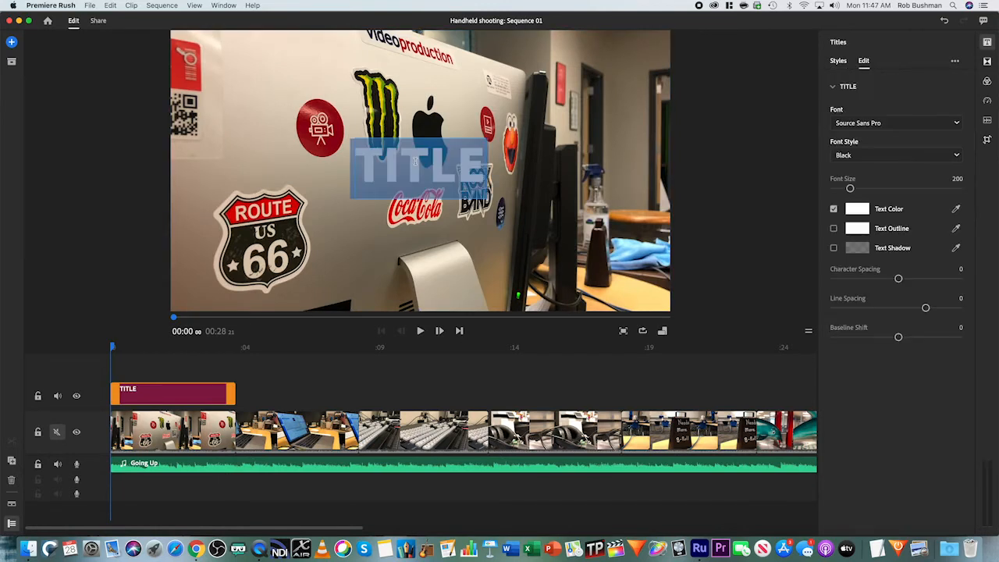
type("iMac")
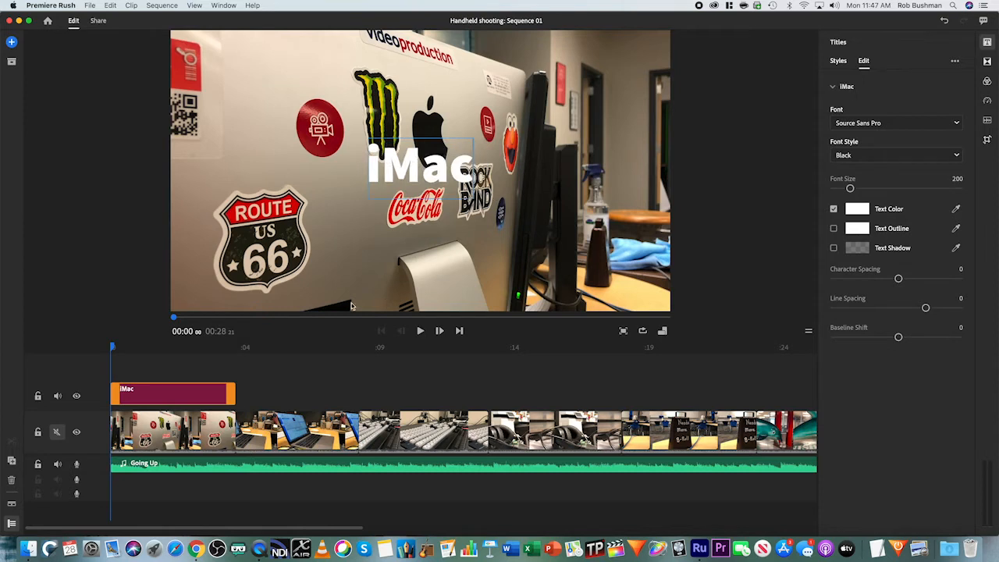
left_click(159, 347)
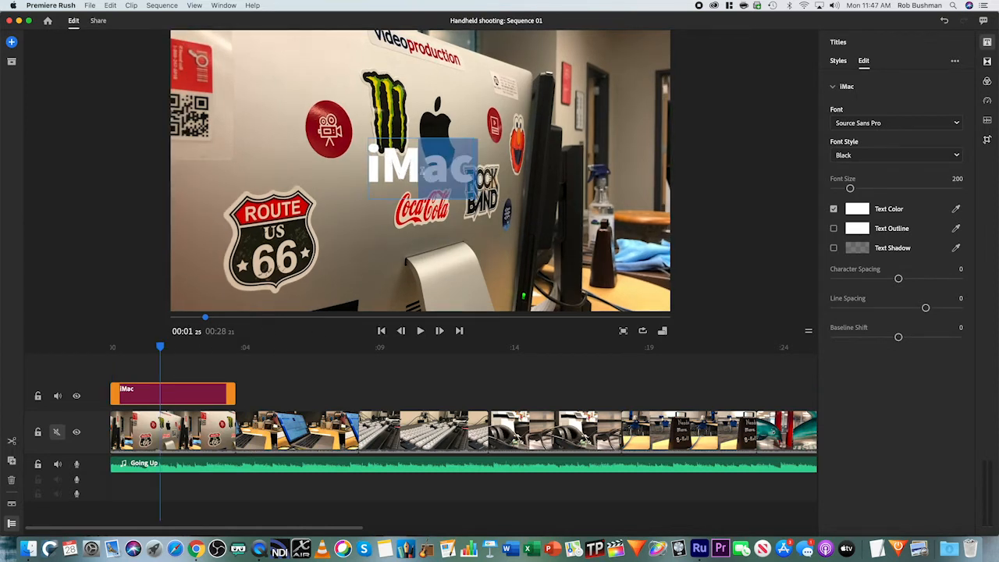
left_click(413, 110)
left_click_drag(348, 121, 466, 217)
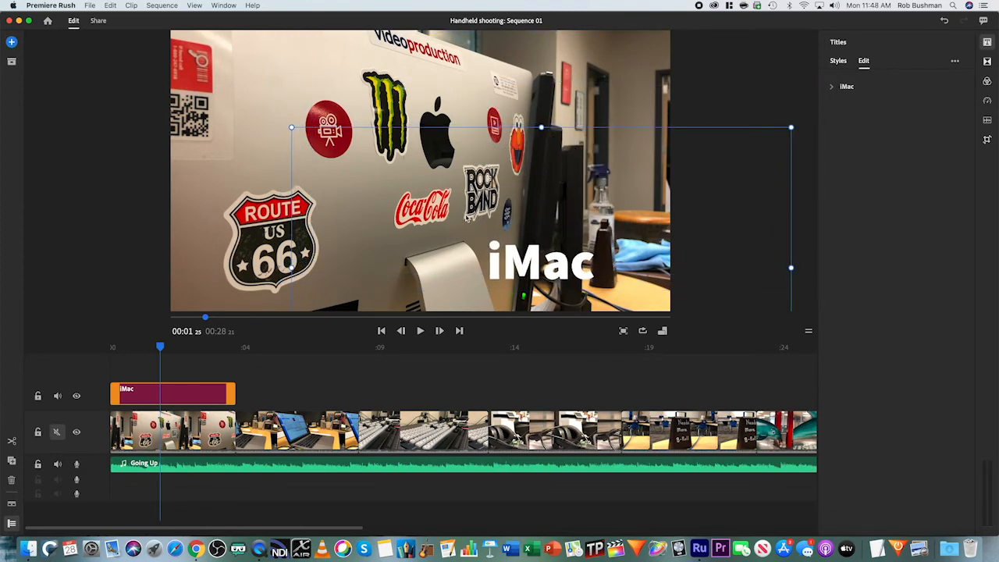
left_click(200, 360)
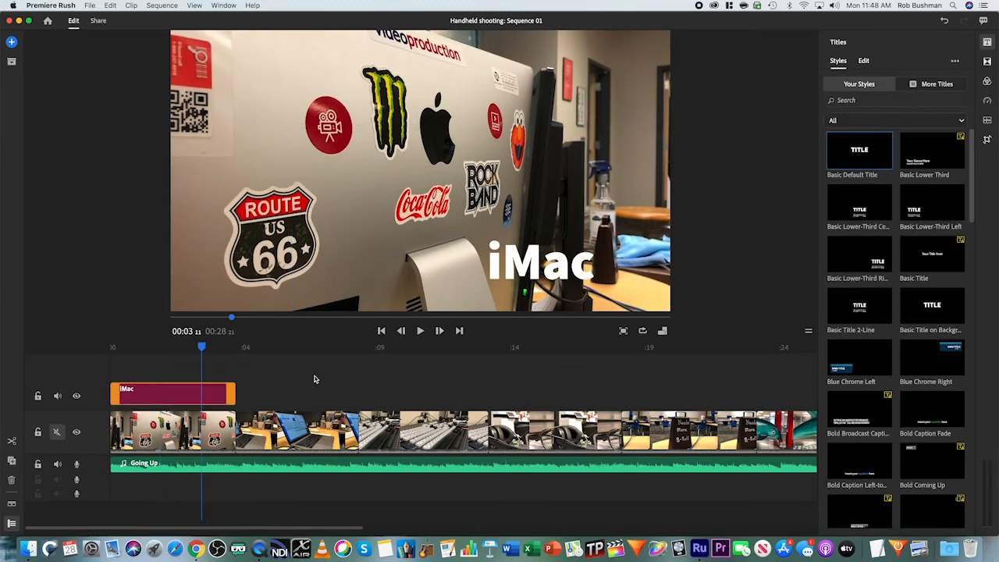
Duplicate the iMac title, place the copy over the laptop clip and trim it to that clip's end.
right_click(207, 393)
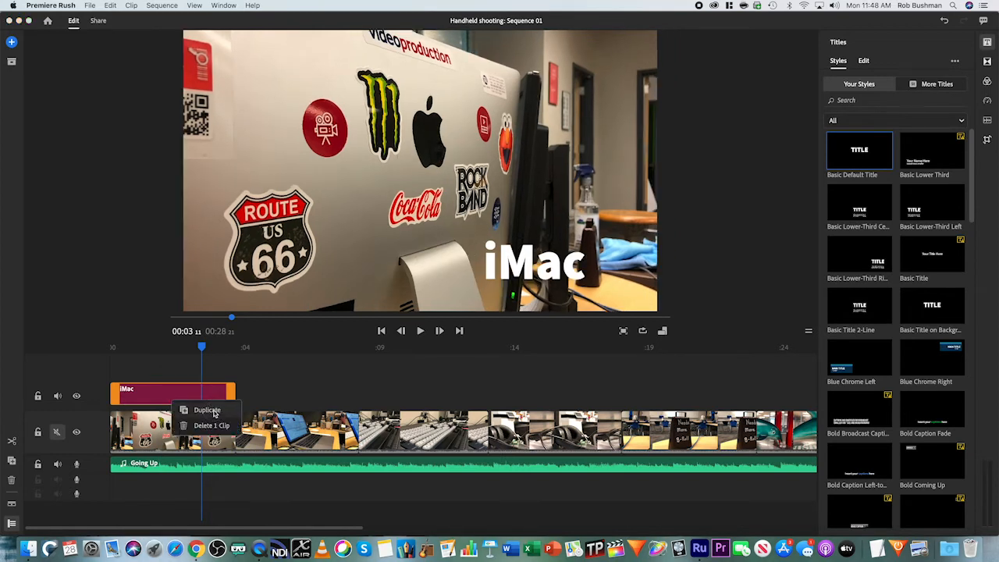
left_click(214, 412)
left_click_drag(185, 359, 297, 393)
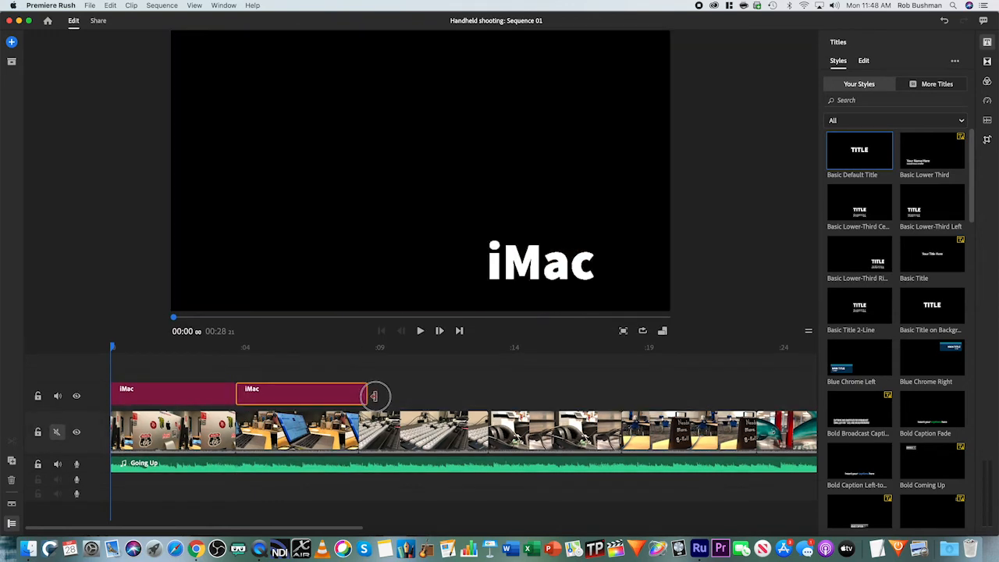
left_click(282, 395)
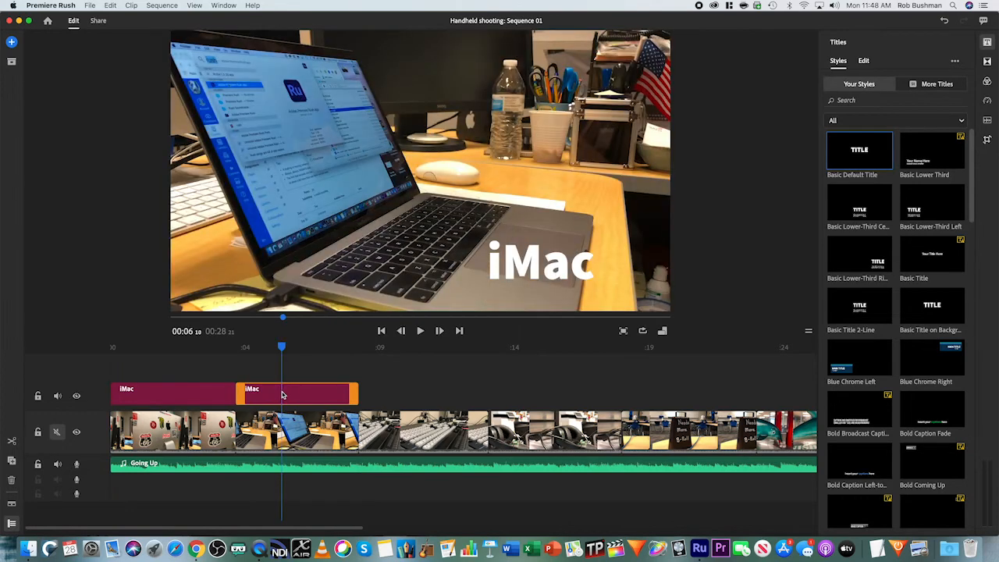
Change the copied title's text to Laptop and move it to the top centre of the picture, above the laptop.
left_click(539, 262)
double_click(540, 262)
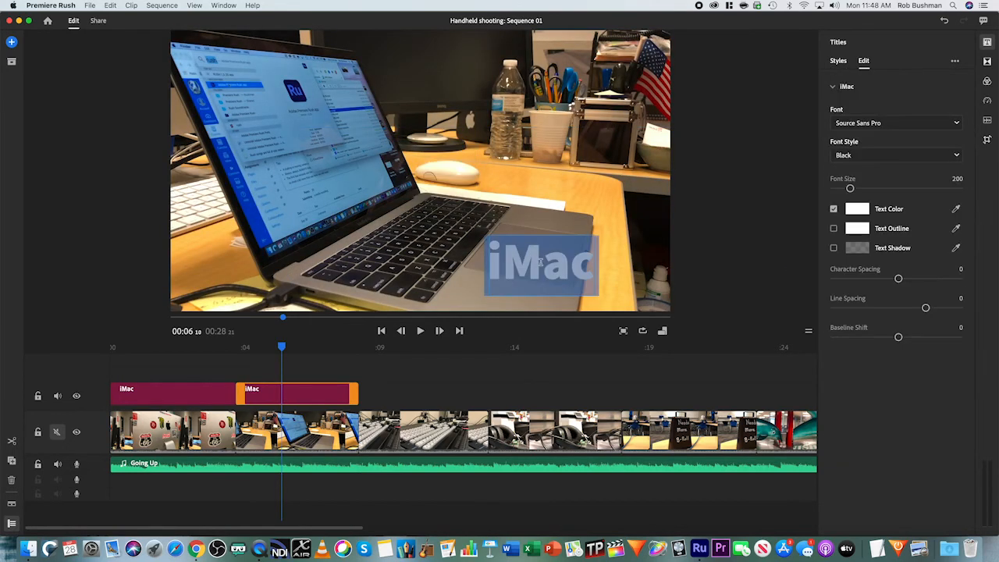
type("Laptop")
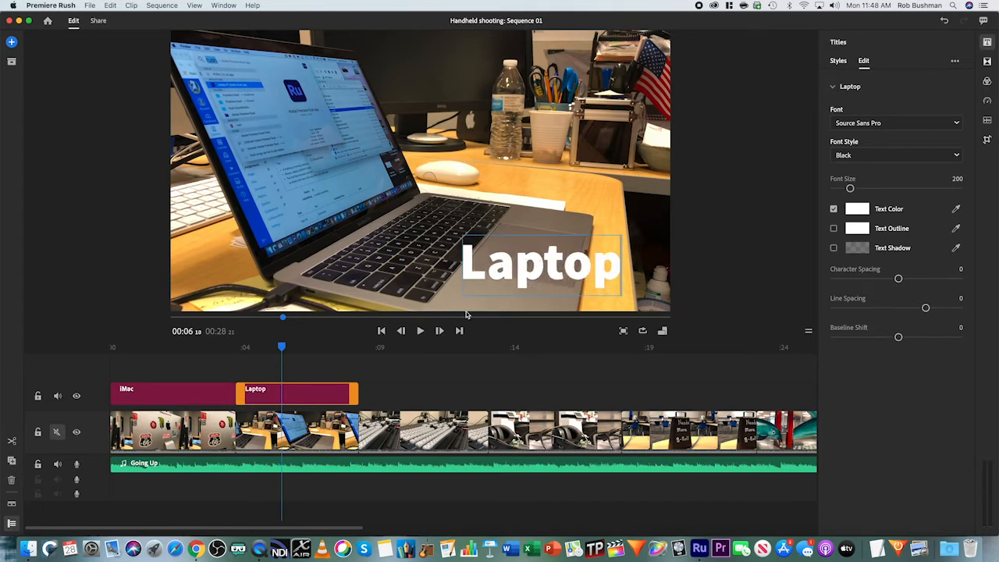
left_click_drag(283, 349, 291, 349)
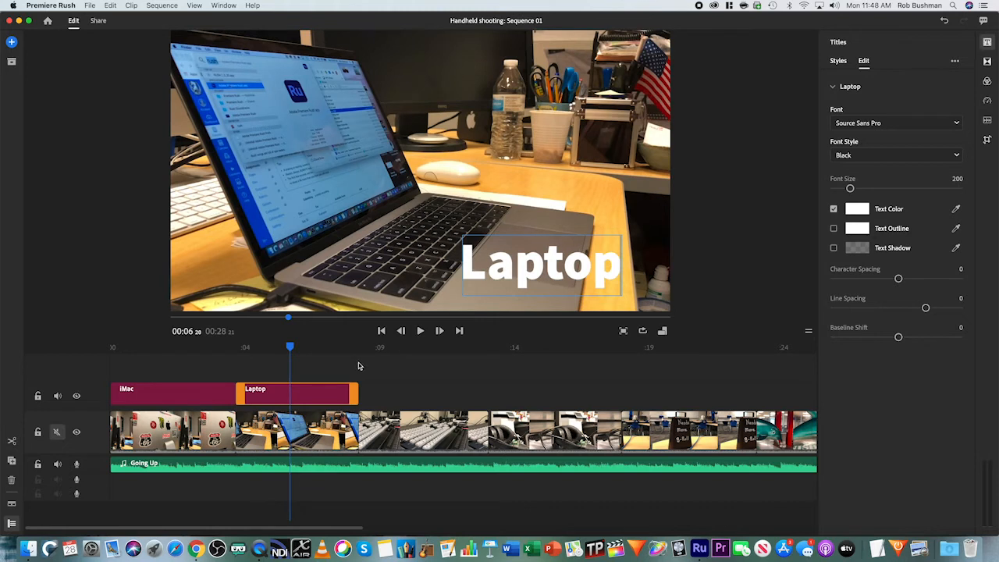
left_click_drag(478, 264, 465, 265)
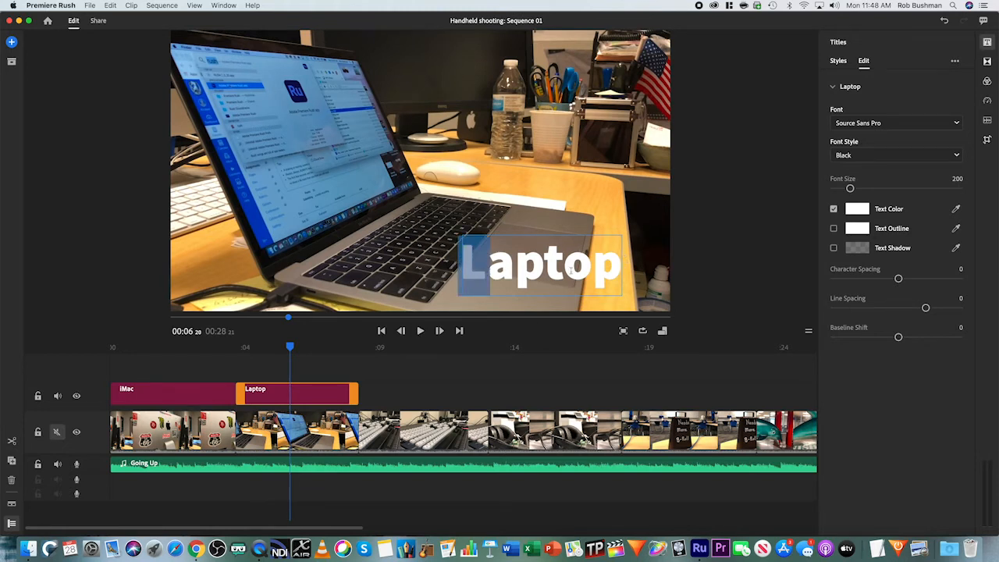
left_click(315, 372)
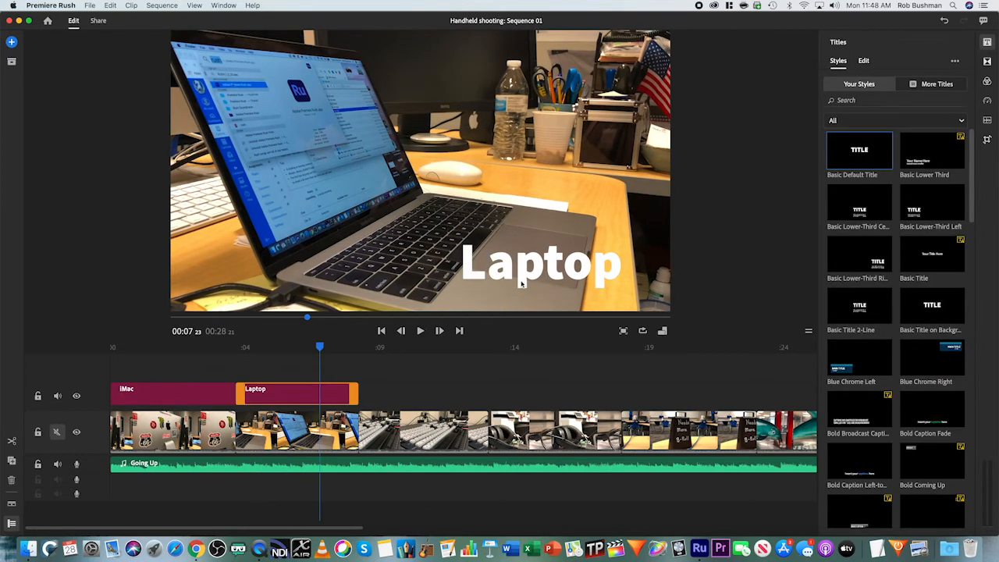
left_click(522, 281)
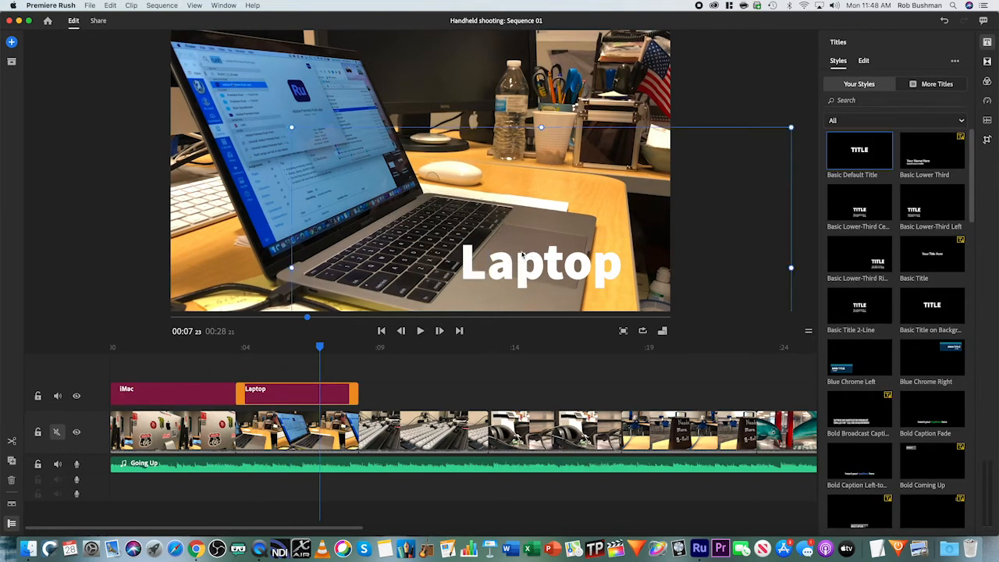
left_click_drag(520, 241, 427, 78)
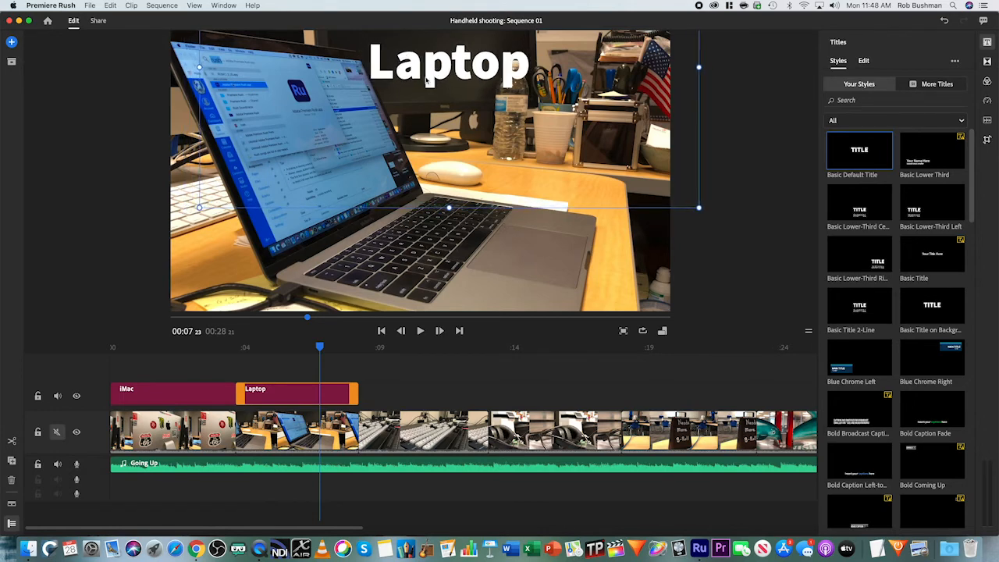
Duplicate the Laptop title and place the copy directly after it, over the Tricaster control panel clip.
right_click(283, 393)
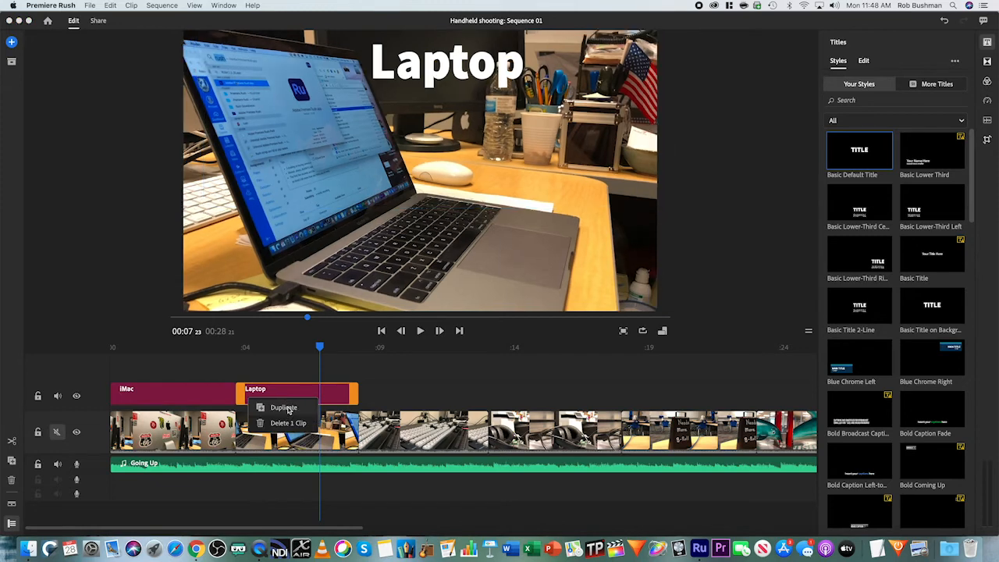
left_click(283, 408)
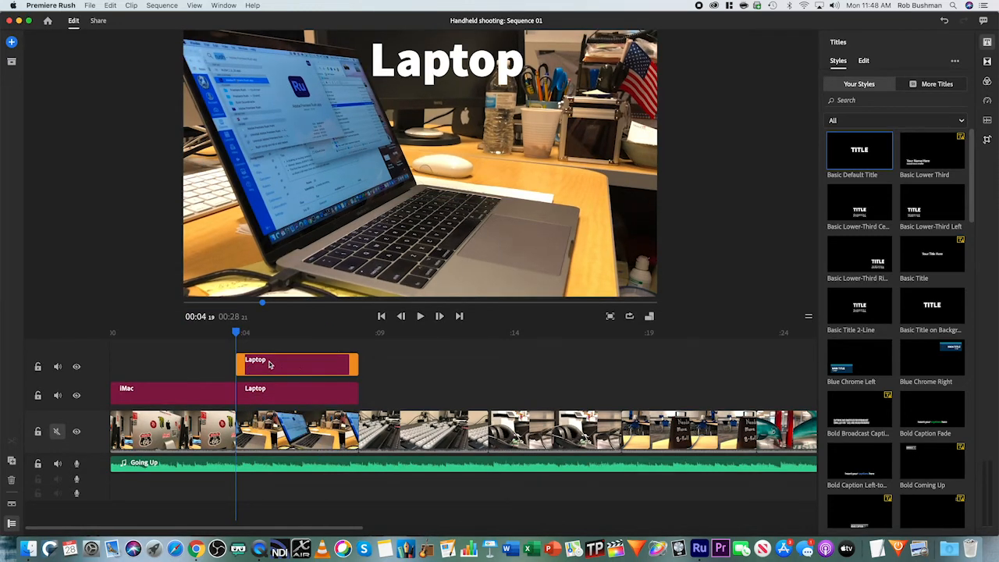
left_click_drag(269, 364, 392, 392)
left_click(430, 346)
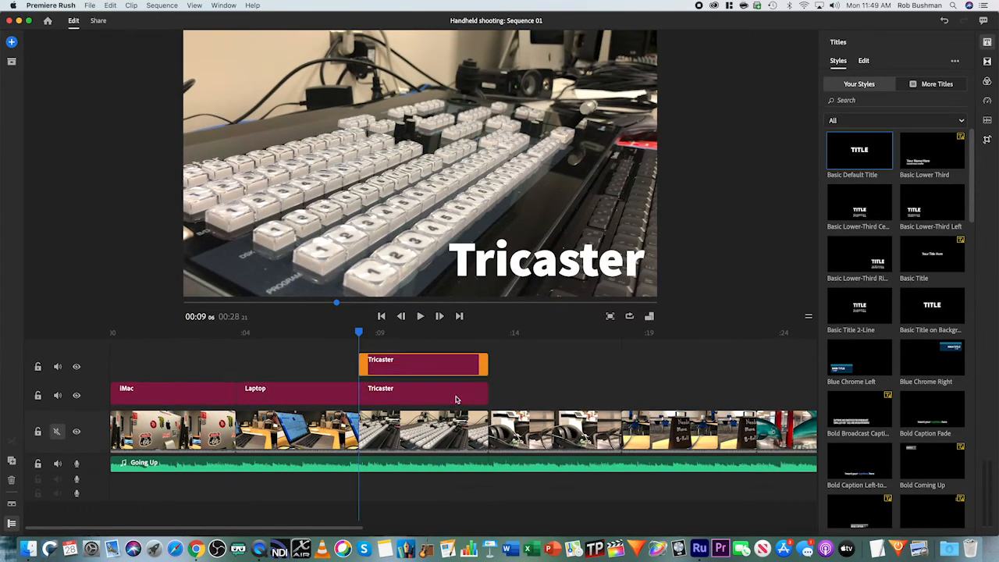
Move the duplicate Tricaster title over the headphones clip and change its text to Headphones.
left_click_drag(470, 367, 622, 394)
left_click(545, 347)
double_click(555, 275)
type("Headphones")
Reposition the Headphones title at mid-height on the left side of the picture.
left_click(553, 346)
left_click(550, 273)
left_click_drag(549, 273, 316, 164)
Duplicate the Headphones title, place the copy over the cowbell clip and match its end to that clip.
right_click(531, 395)
left_click(569, 404)
left_click_drag(532, 367, 665, 393)
left_click_drag(750, 394, 754, 394)
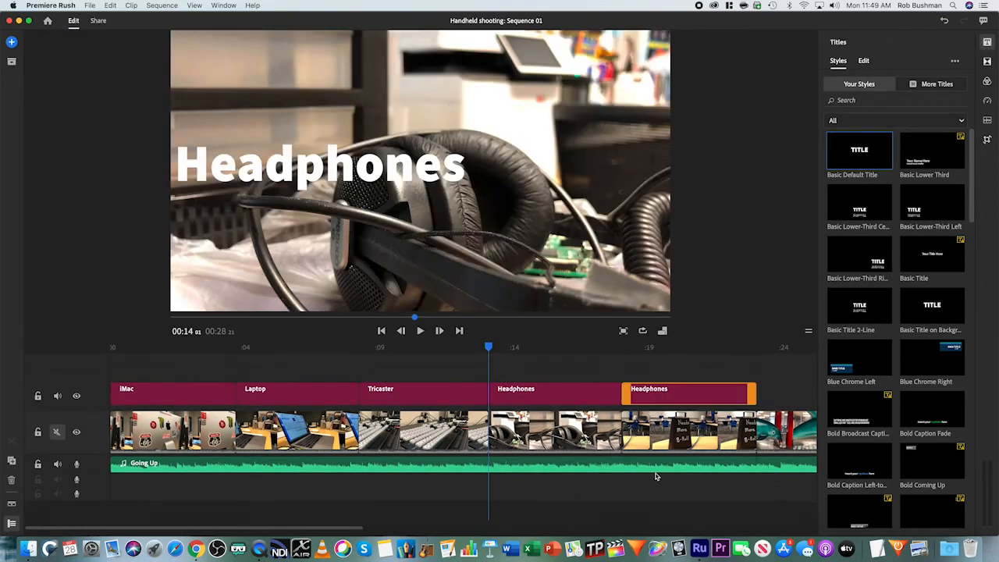
Change the title over the cowbell clip to Cowbell and move it to the right side of the picture.
left_click_drag(312, 528, 370, 528)
left_click(461, 347)
double_click(419, 169)
type("Cowbell")
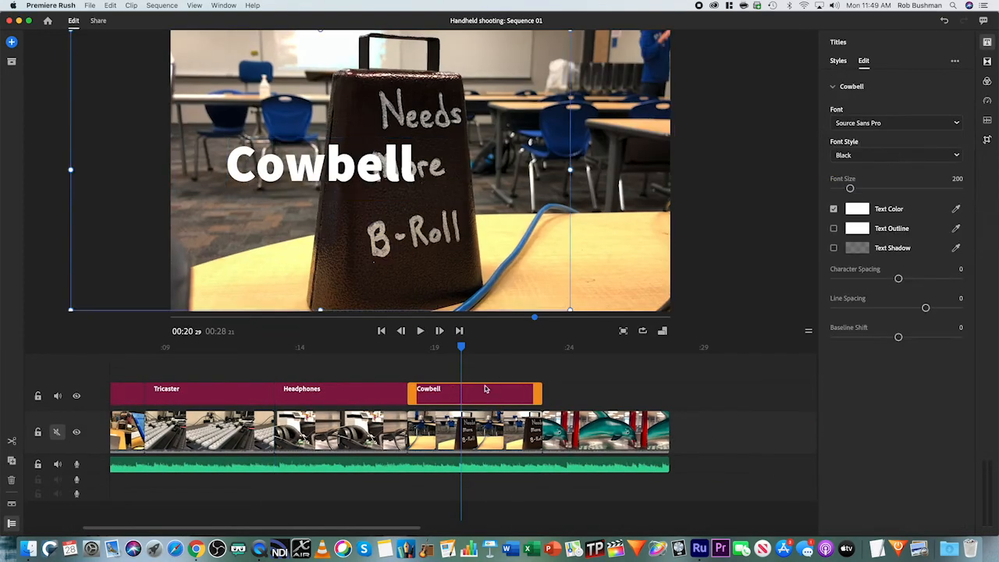
left_click(493, 347)
left_click_drag(383, 165, 590, 174)
Duplicate the Cowbell title, place the copy over the dolphin clip and trim it to the end of the sequence.
right_click(481, 396)
left_click(511, 405)
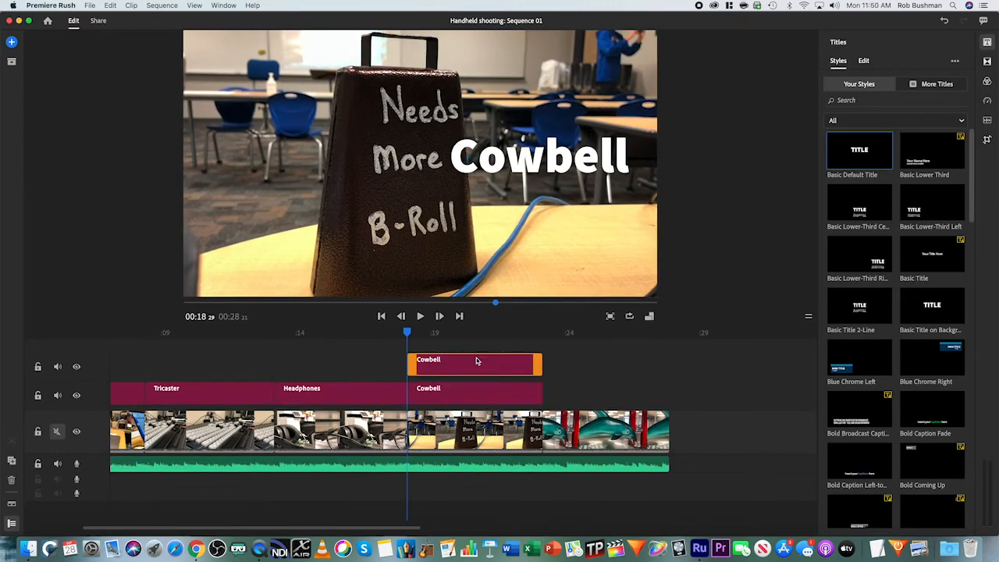
left_click_drag(481, 365, 617, 393)
left_click_drag(677, 393, 669, 393)
Change the title over the dolphin clip to Phil and move it left onto the dolphin's body.
left_click(593, 396)
double_click(546, 165)
type("Phil")
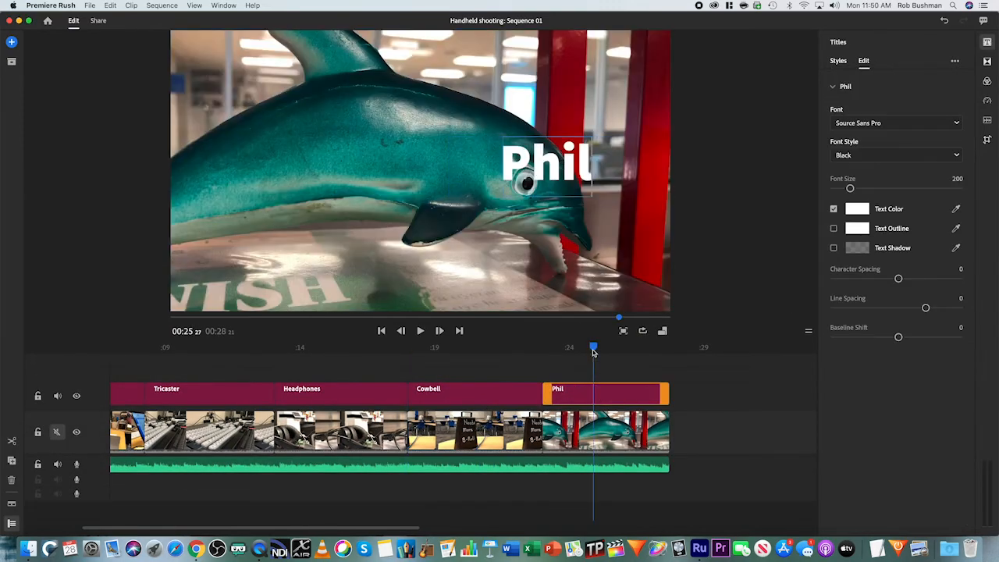
left_click(603, 402)
left_click(540, 168)
left_click_drag(541, 167, 272, 157)
left_click(630, 374)
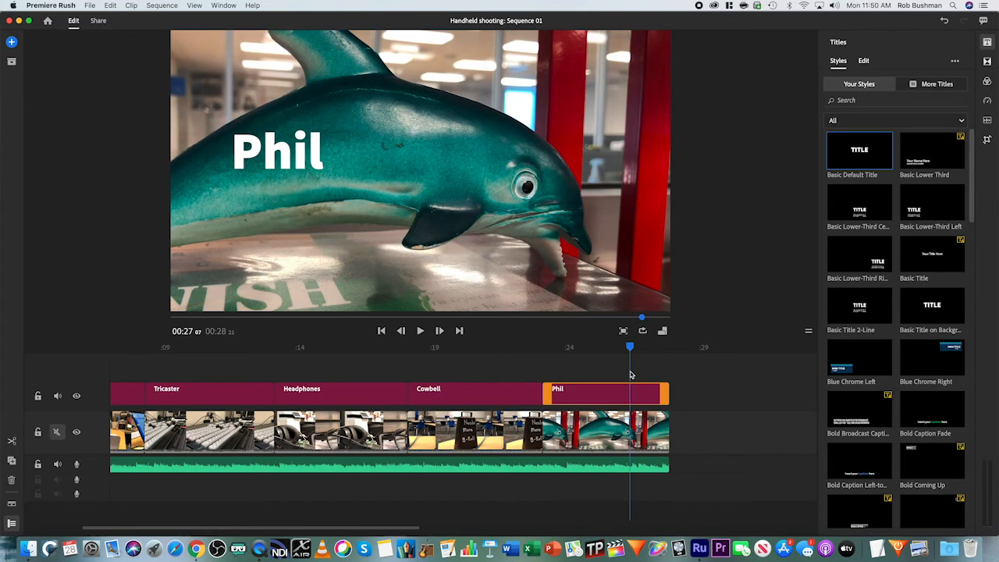
Check how the Cowbell and Phil titles are linked to the video clips beneath them.
left_click_drag(630, 348, 402, 357)
left_click(490, 394)
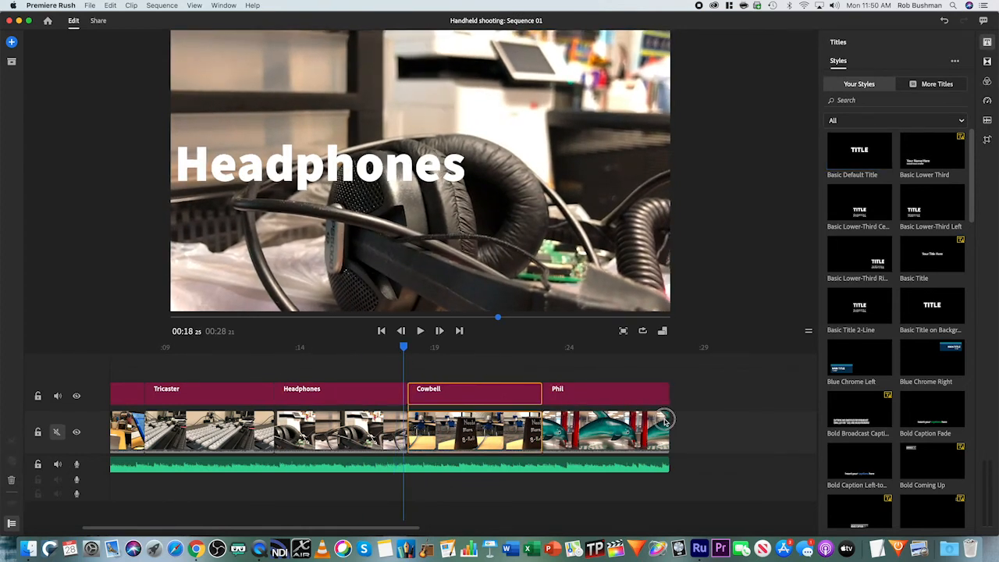
left_click(499, 392)
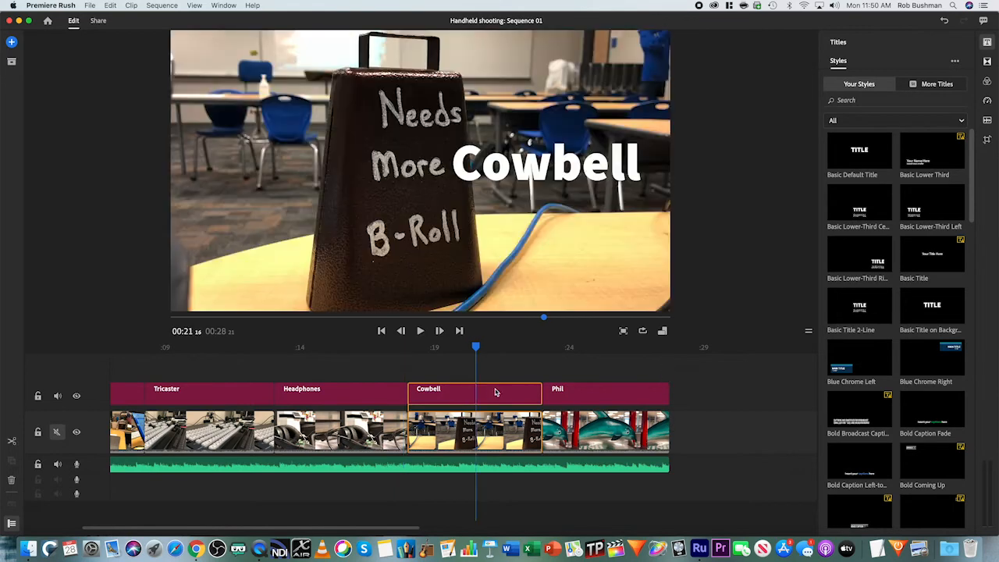
left_click_drag(487, 382, 618, 381)
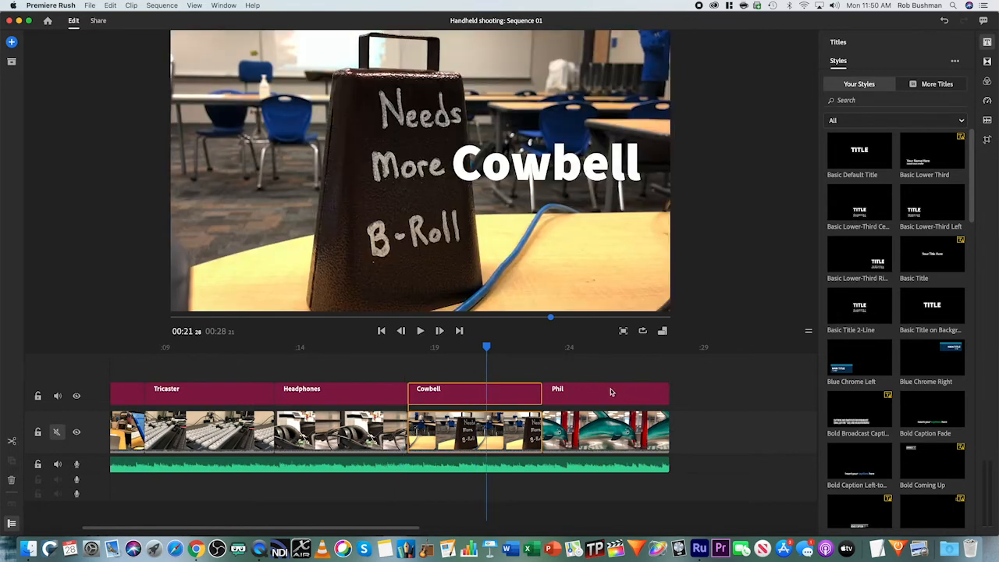
left_click(593, 390)
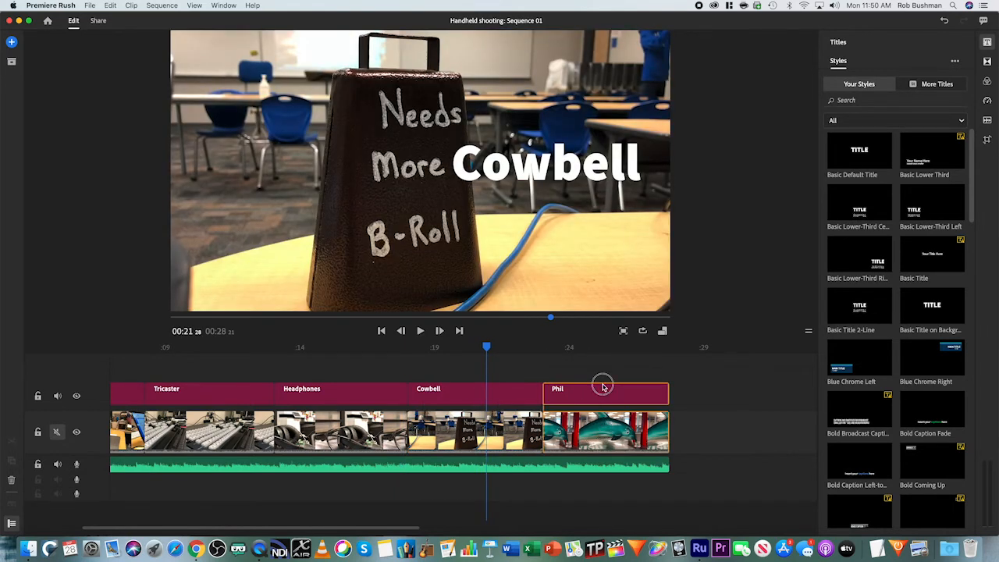
left_click(600, 417)
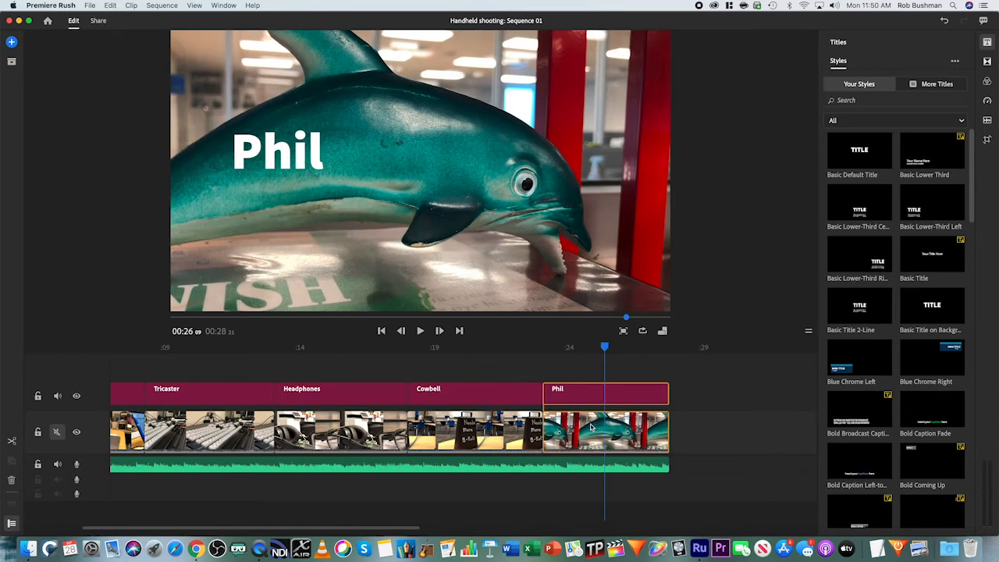
left_click(701, 379)
Move the dolphin clip together with its Phil title ahead of the cowbell clip and check the new order.
left_click_drag(593, 427, 456, 426)
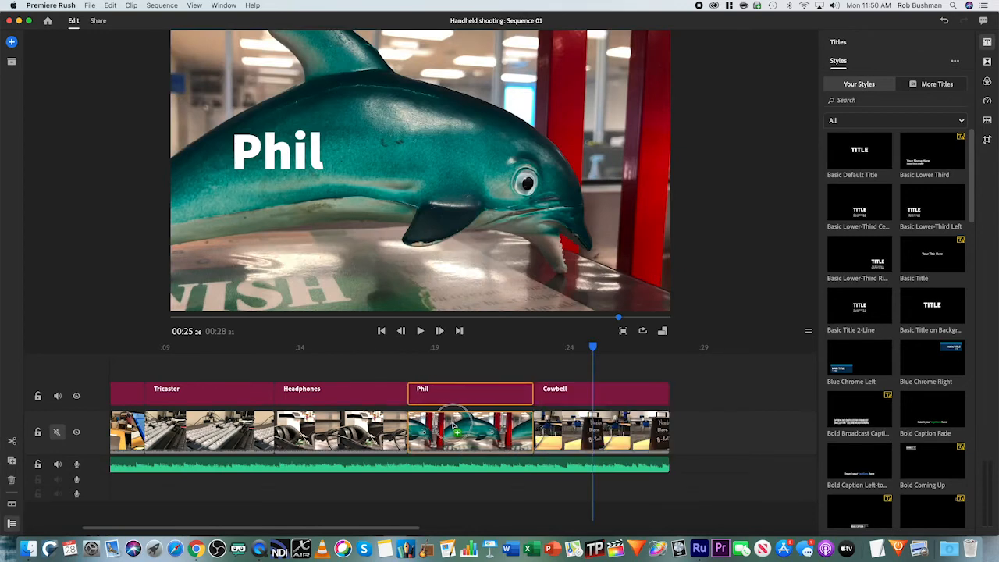
left_click(731, 435)
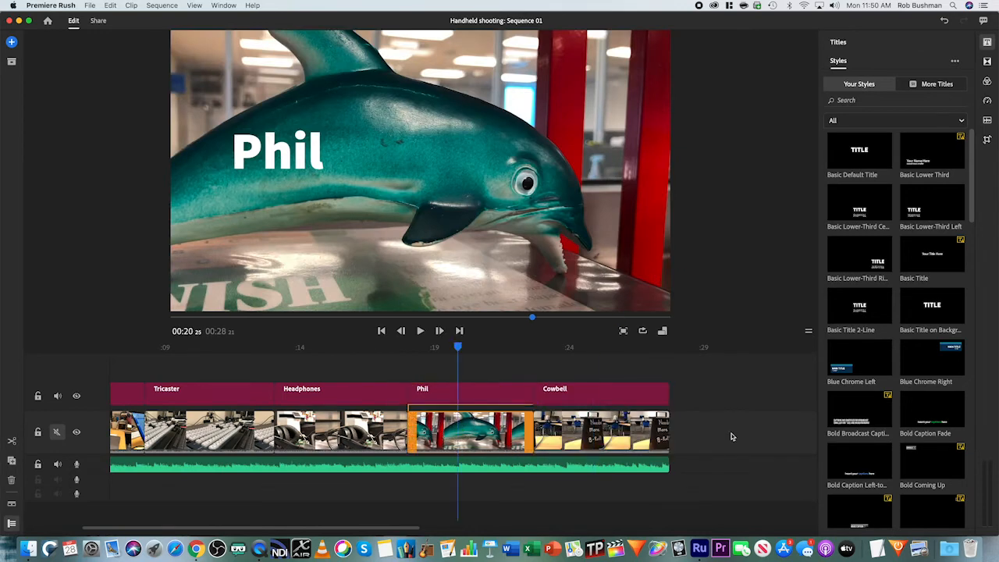
left_click(616, 437)
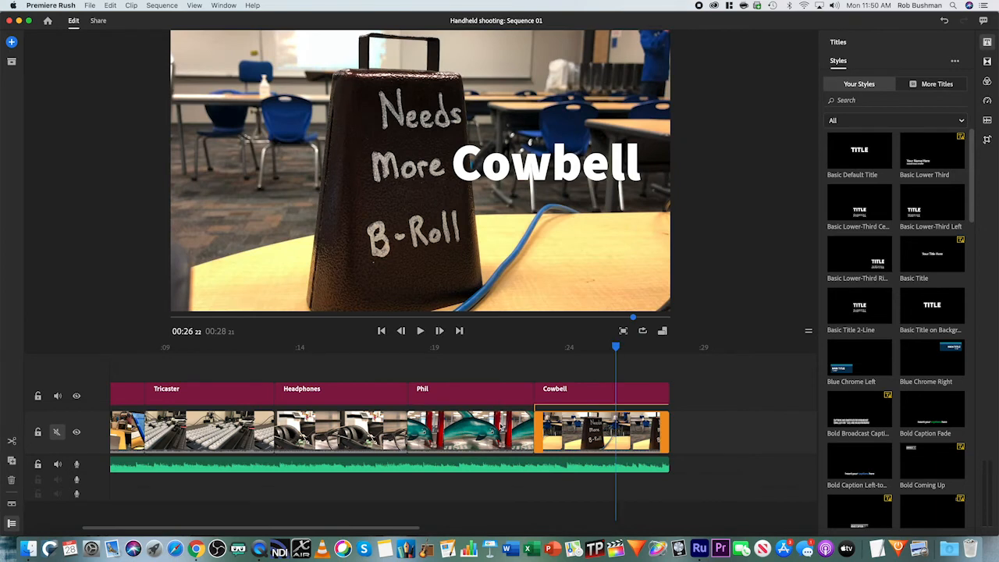
Move the cowbell clip with its title ahead of the dolphin clip and return it to the end of the sequence.
left_click(611, 391)
left_click_drag(603, 430, 474, 426)
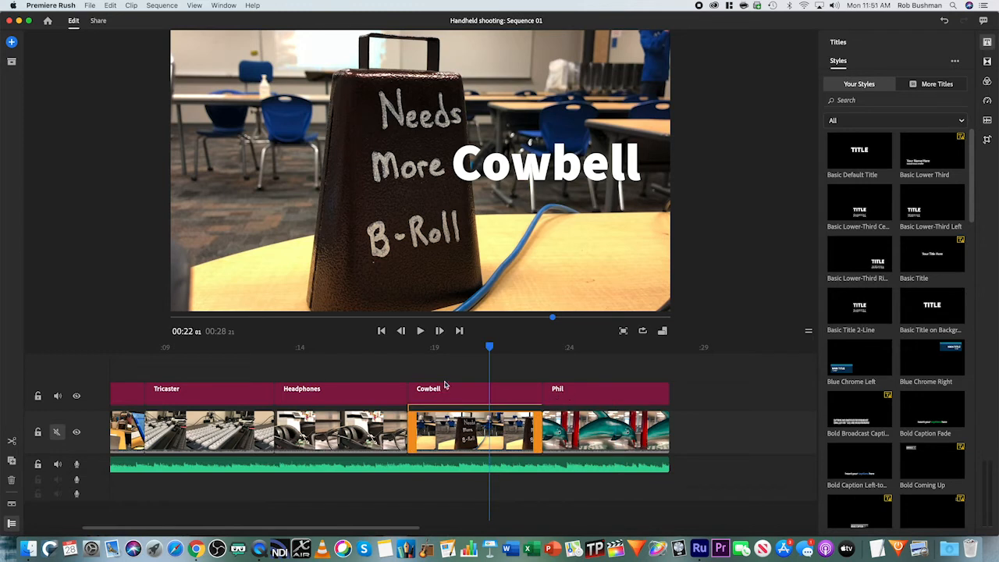
left_click_drag(442, 430, 578, 441)
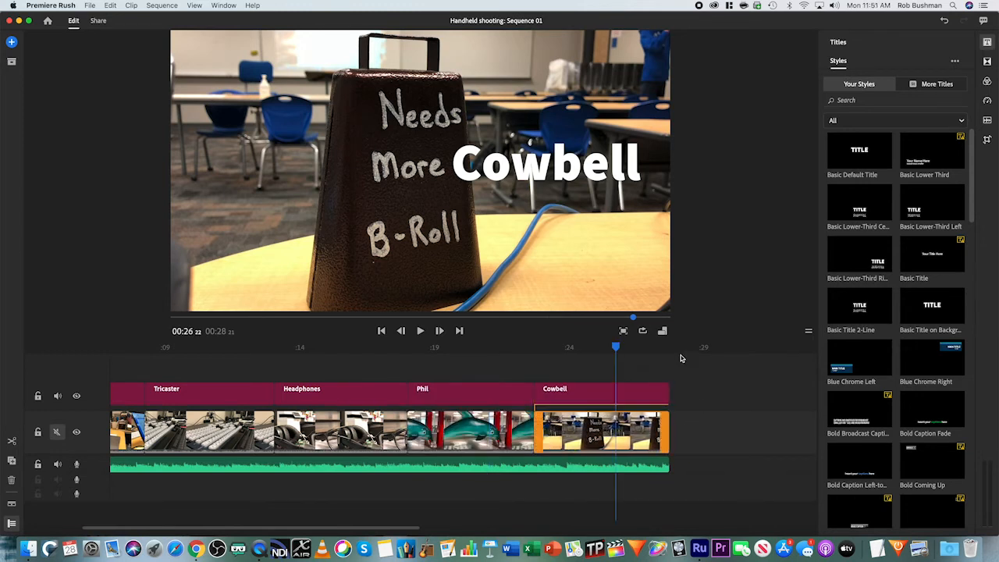
Fit the whole sequence in the timeline, hide the title styles and play the sequence from its start.
left_click_drag(671, 350, 169, 374)
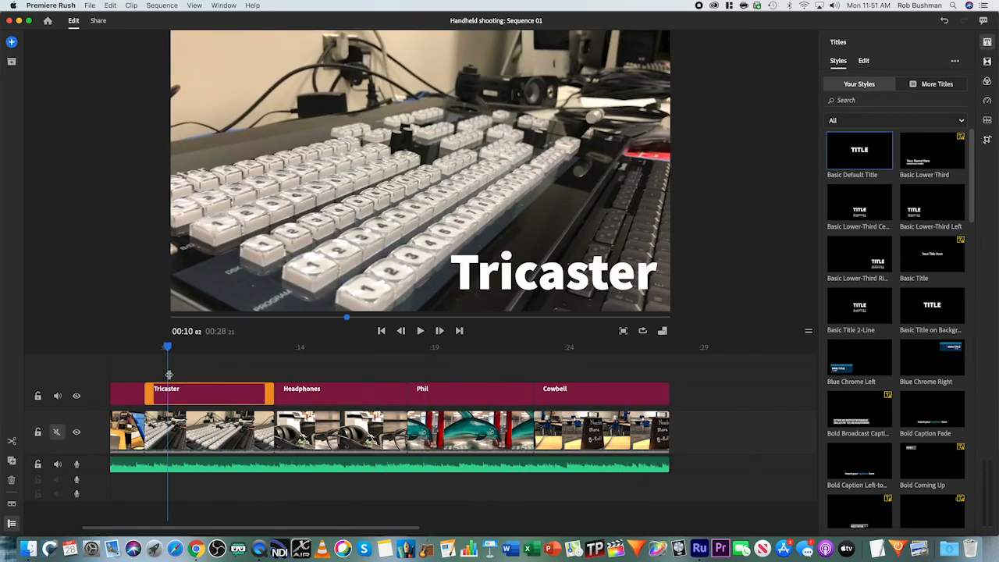
key("backslash")
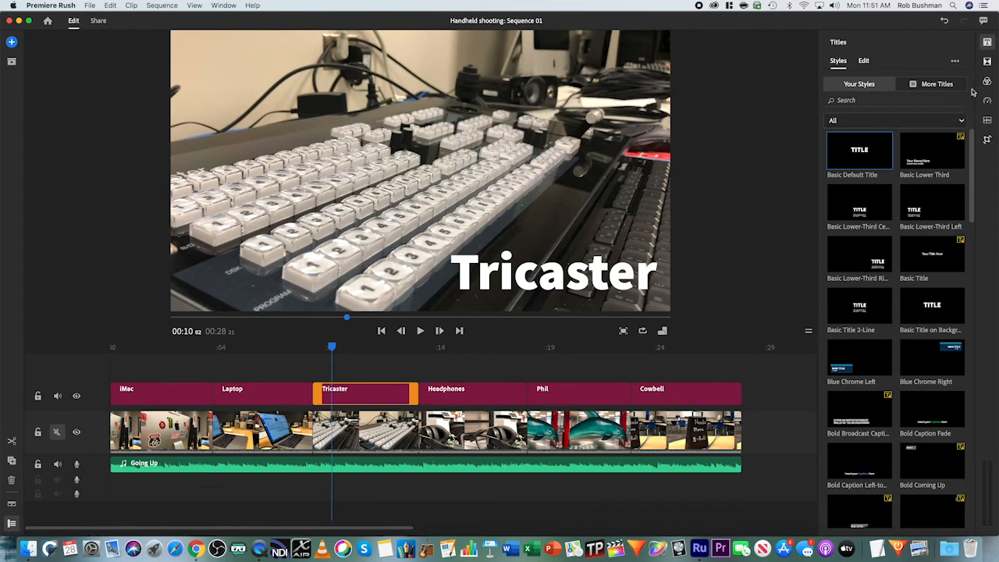
left_click(983, 44)
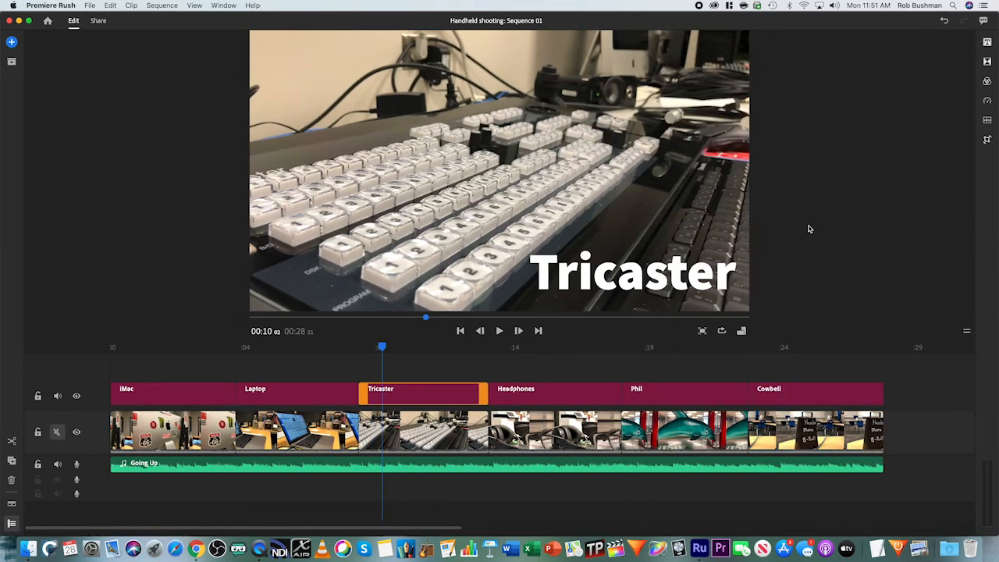
left_click_drag(381, 350, 104, 351)
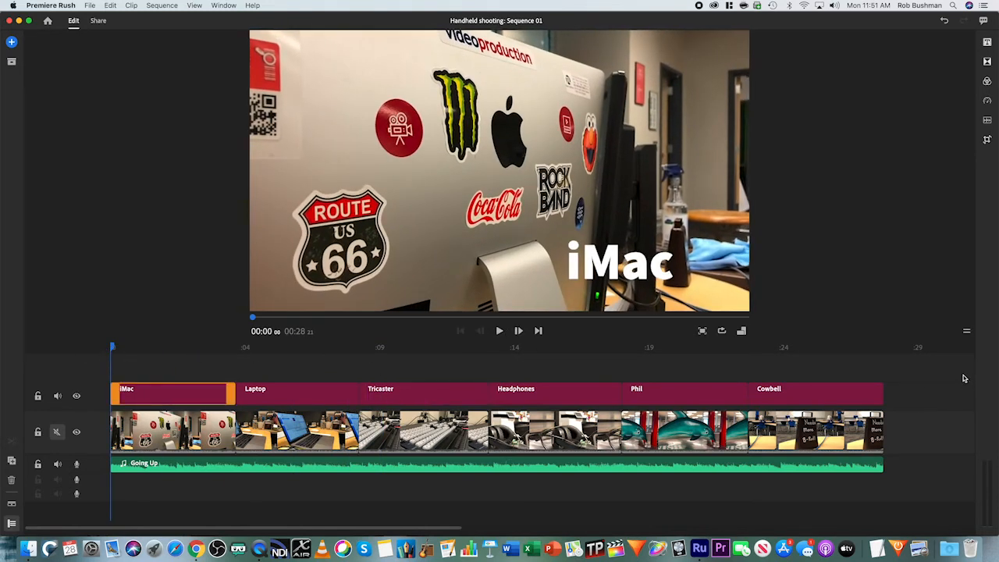
left_click(501, 331)
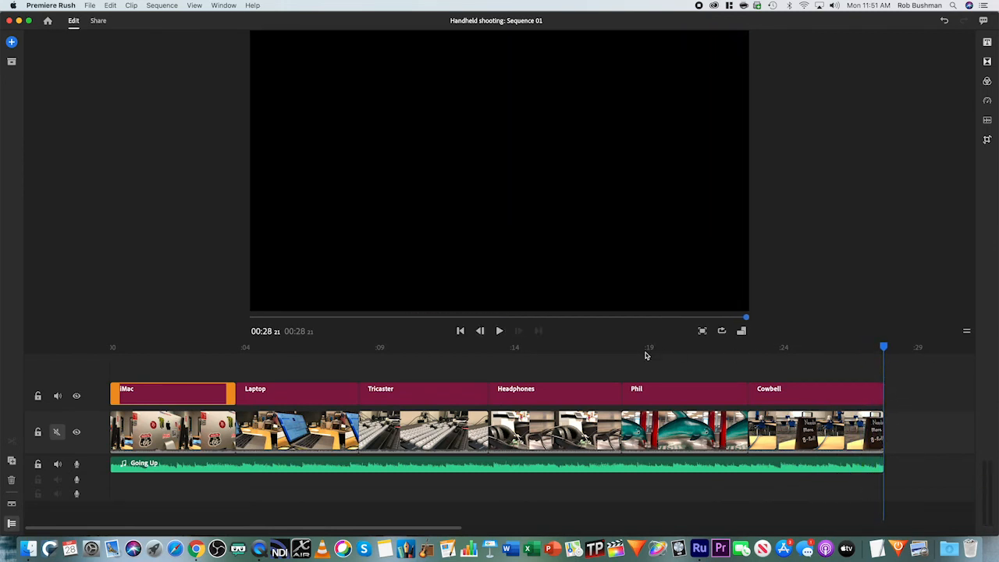
Open the sharing settings for a local export and name the file Shooting handheld.
left_click(99, 21)
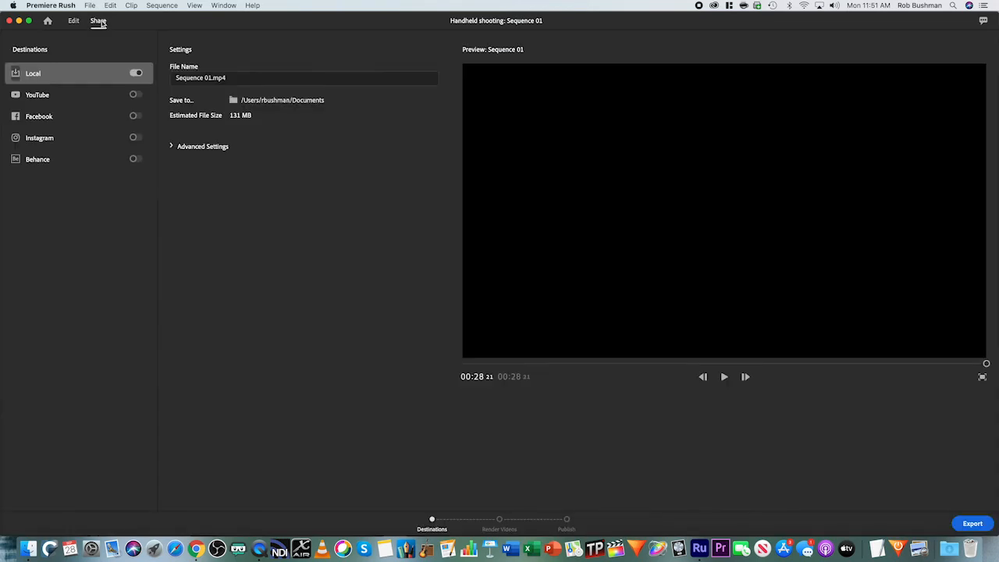
left_click(216, 83)
left_click_drag(217, 83, 153, 76)
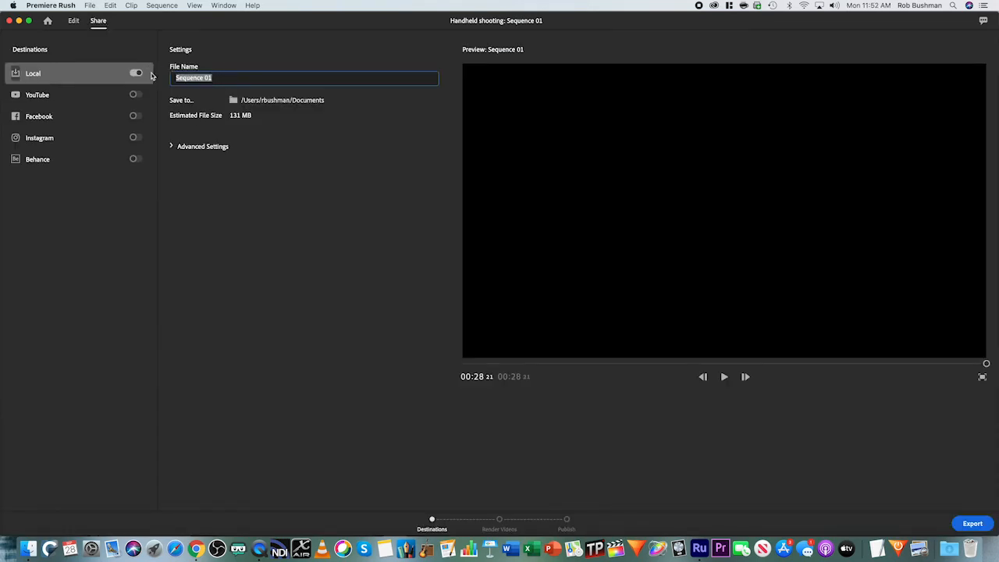
type("Shooting handheld")
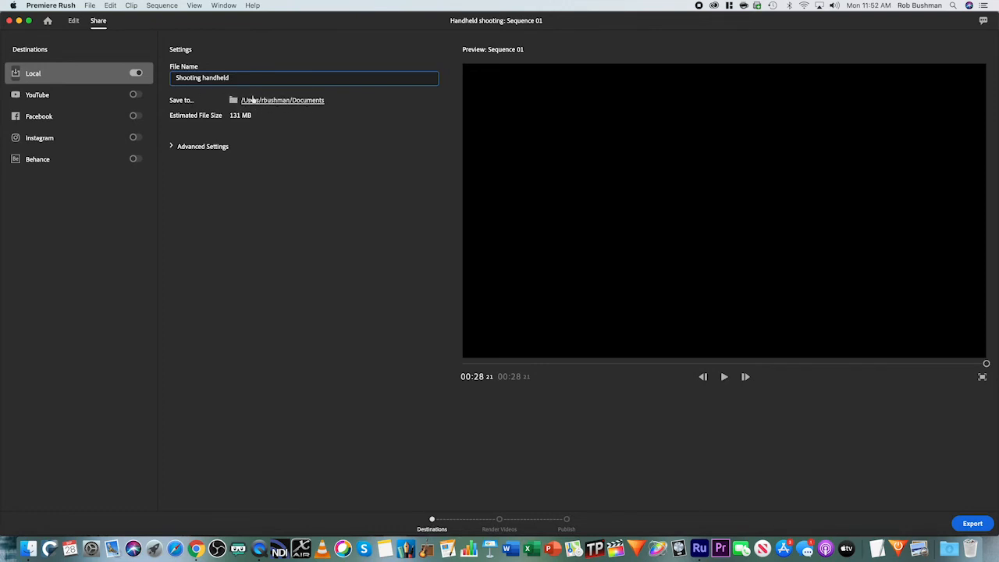
Choose the Desktop as the export's save location.
left_click(276, 102)
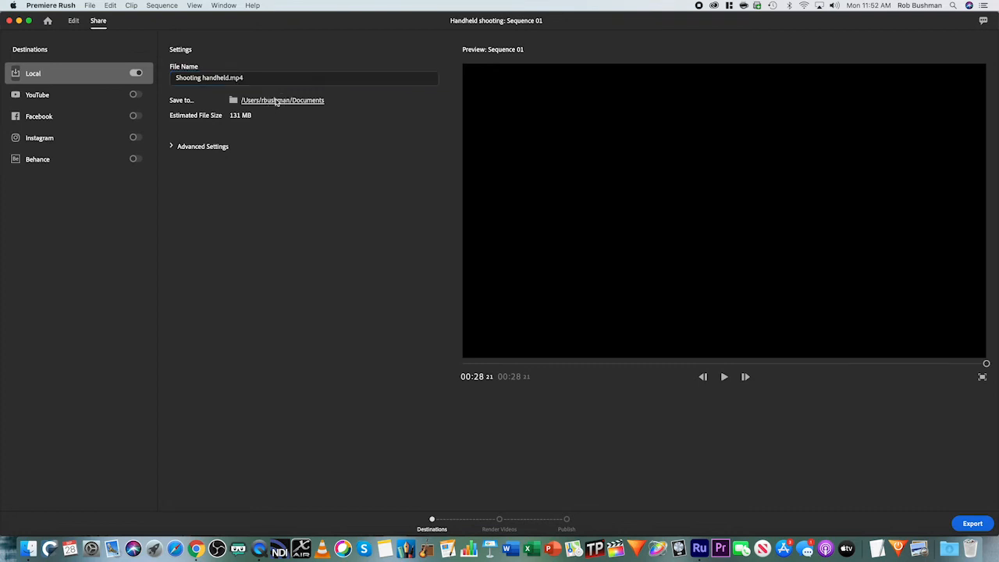
left_click(340, 153)
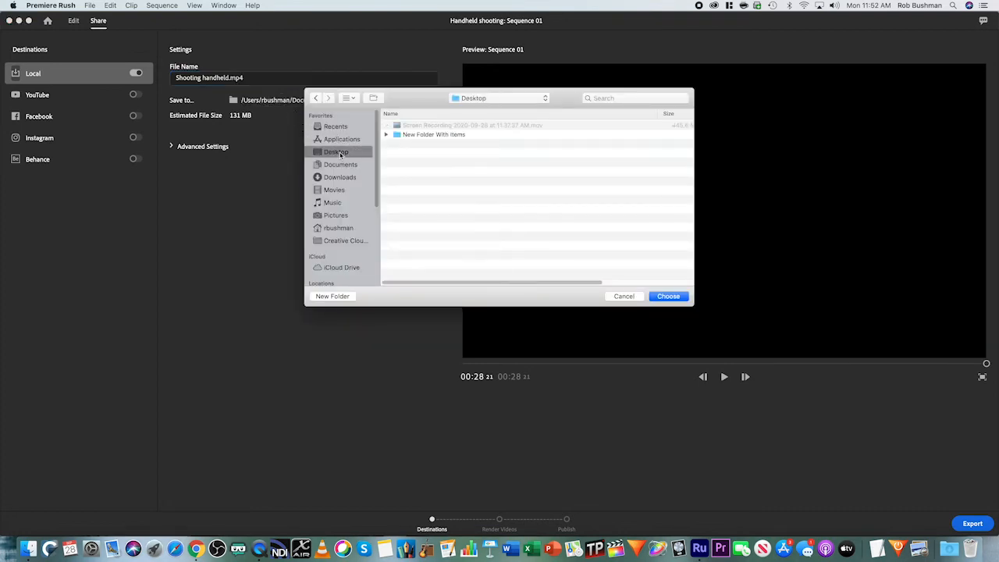
left_click(667, 297)
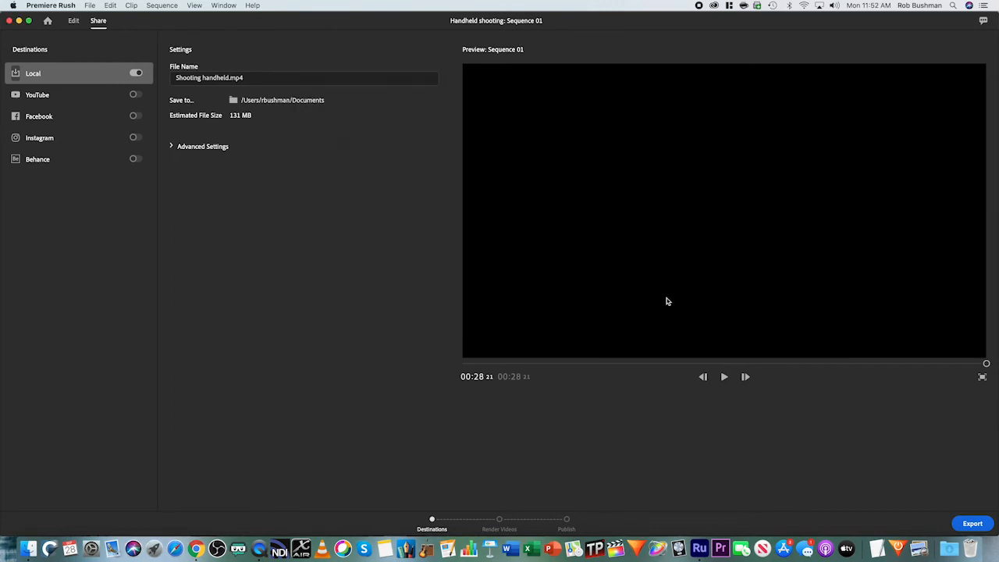
Show the advanced export settings and set the resolution to 720p HD and the frame rate to 30.
left_click(171, 146)
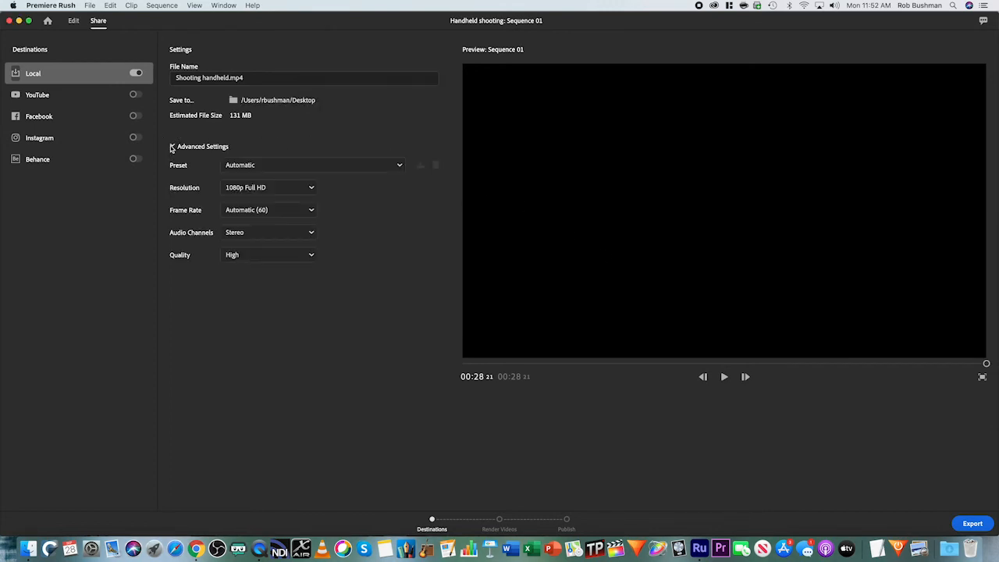
left_click(311, 189)
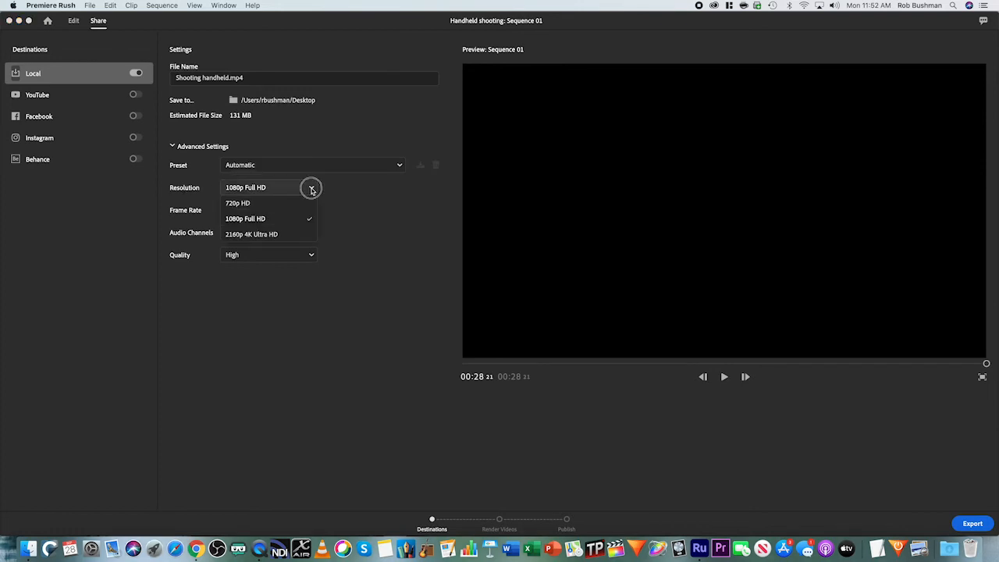
left_click(234, 203)
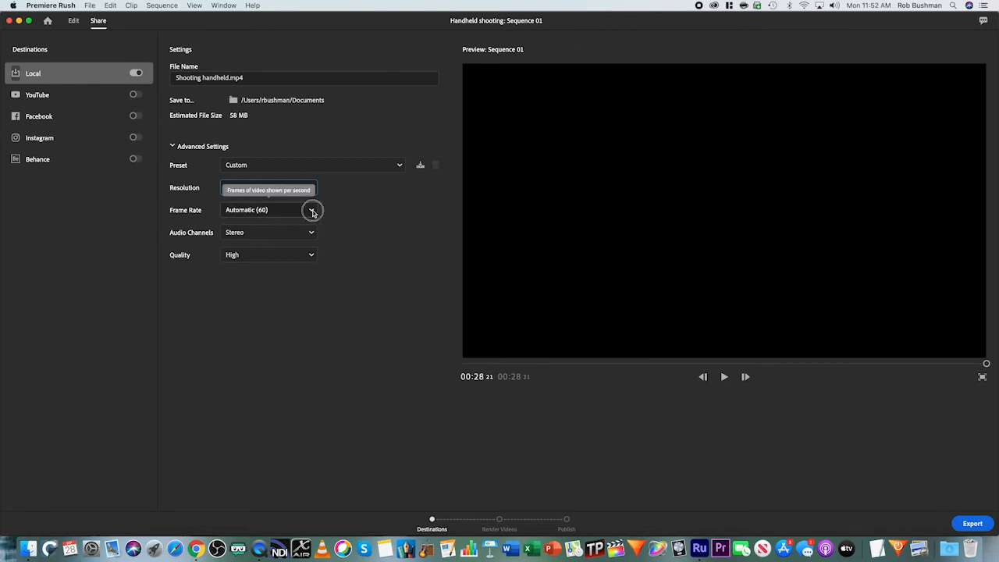
left_click(311, 210)
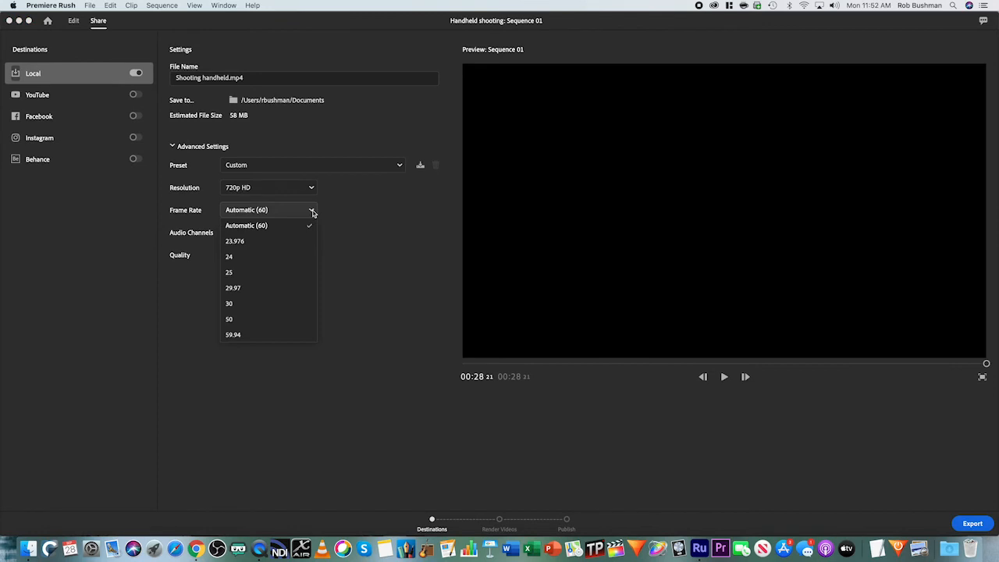
left_click(229, 303)
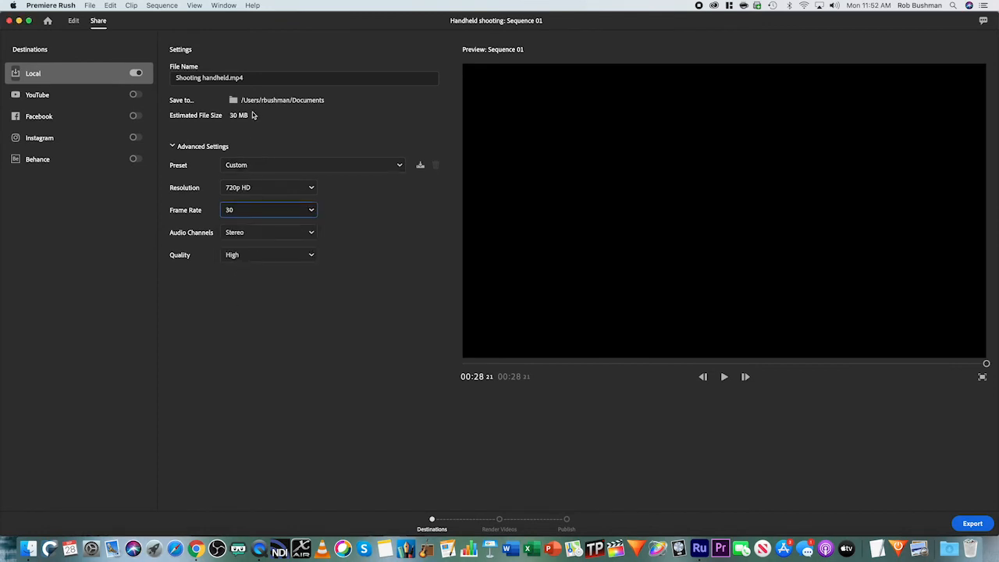
Switch the export frame rate to Automatic (60) and back to 30 to compare the estimated file sizes.
left_click(311, 210)
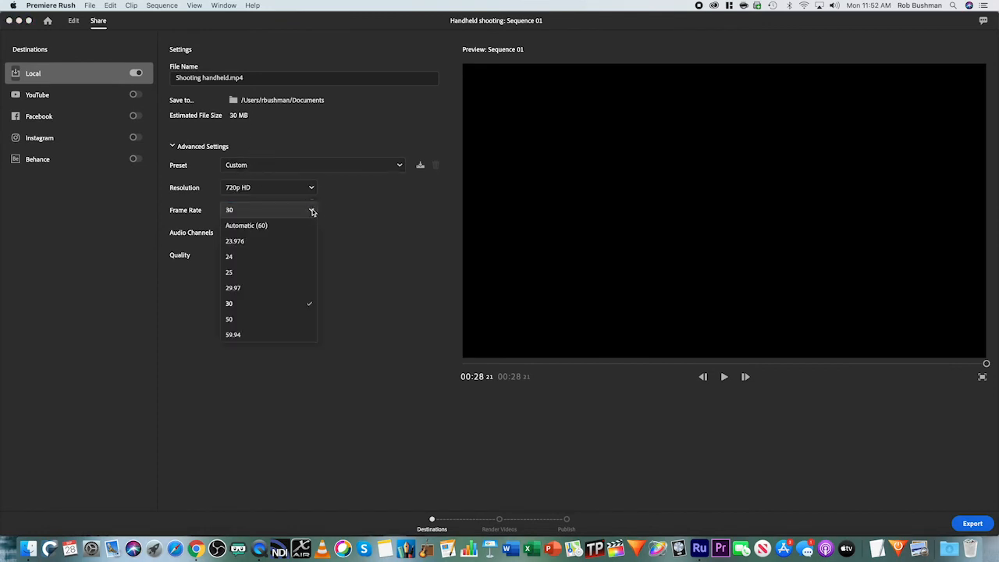
left_click(246, 226)
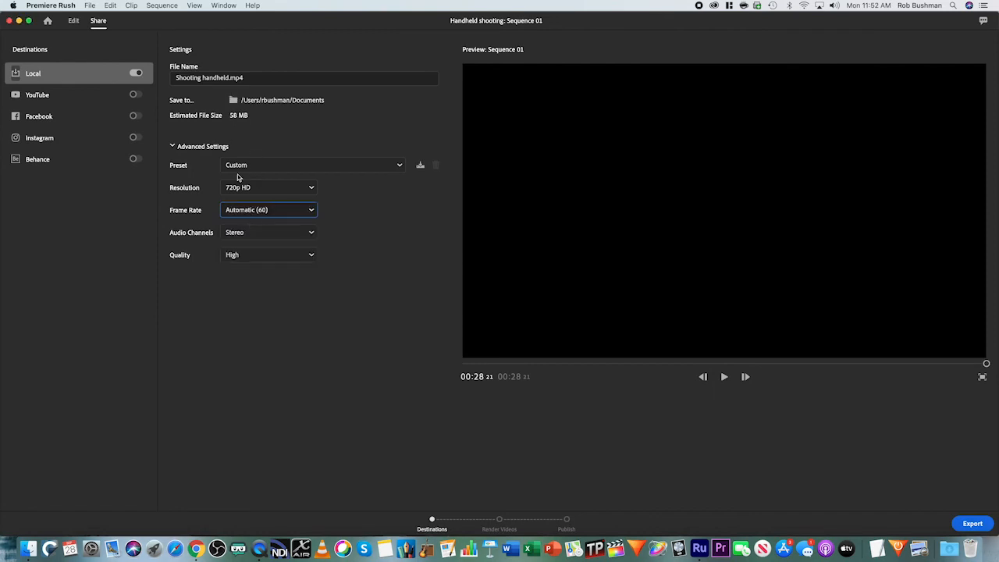
left_click(311, 209)
left_click(230, 303)
Try the export at 1080p Full HD with the Automatic (60) frame rate to compare the estimated file size.
left_click(310, 188)
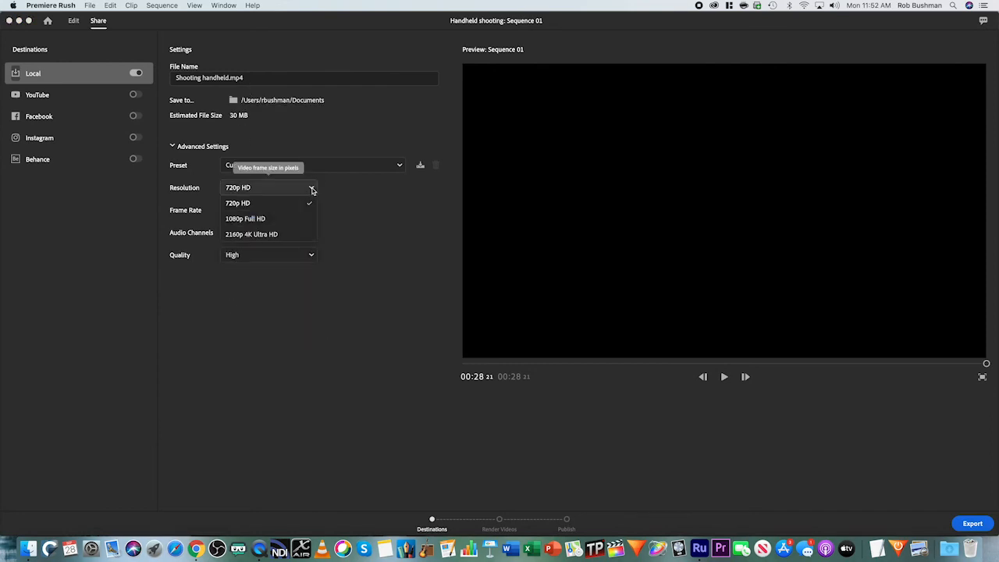
left_click(265, 219)
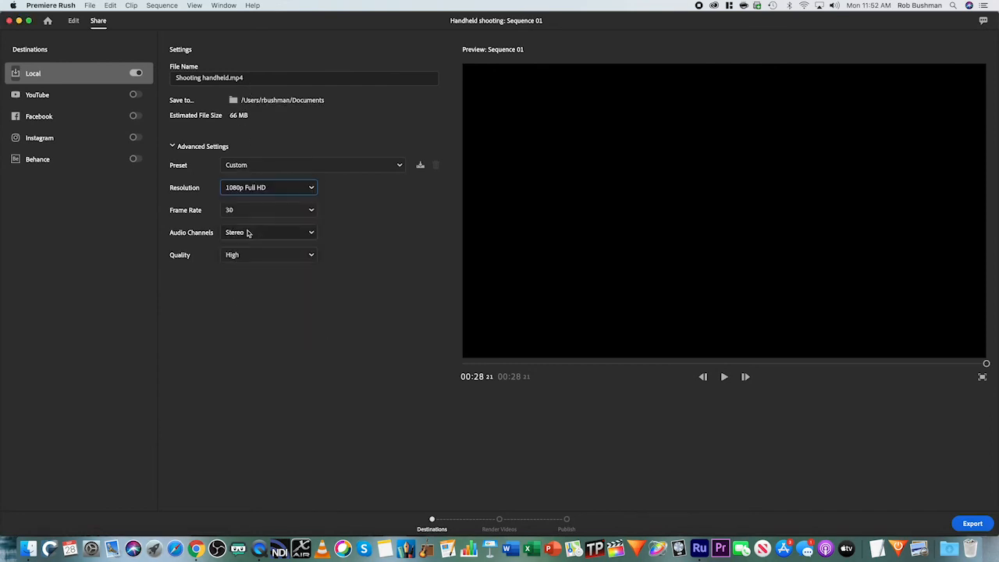
left_click(308, 210)
left_click(267, 225)
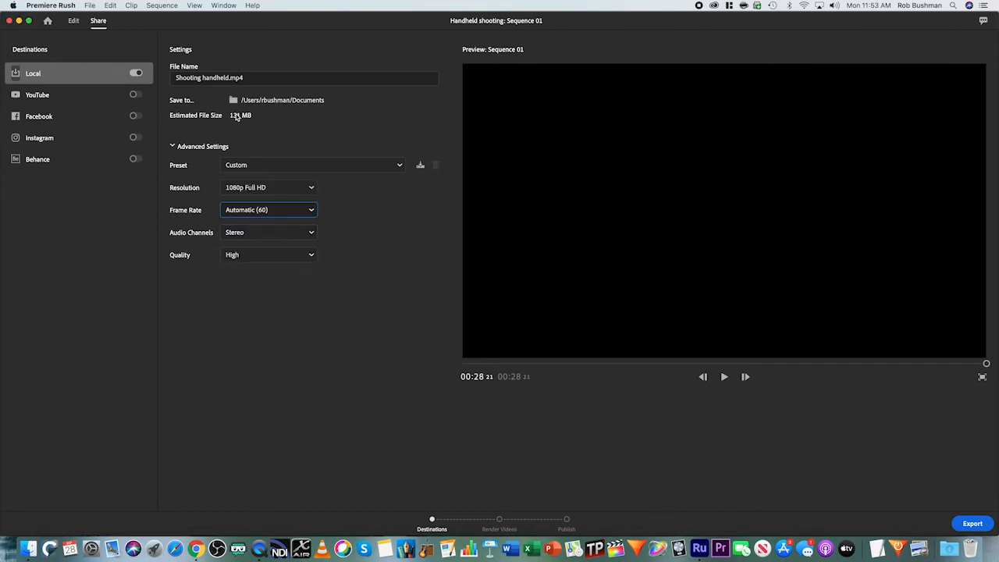
Return the export settings to 720p HD resolution and a frame rate of 30.
left_click(312, 191)
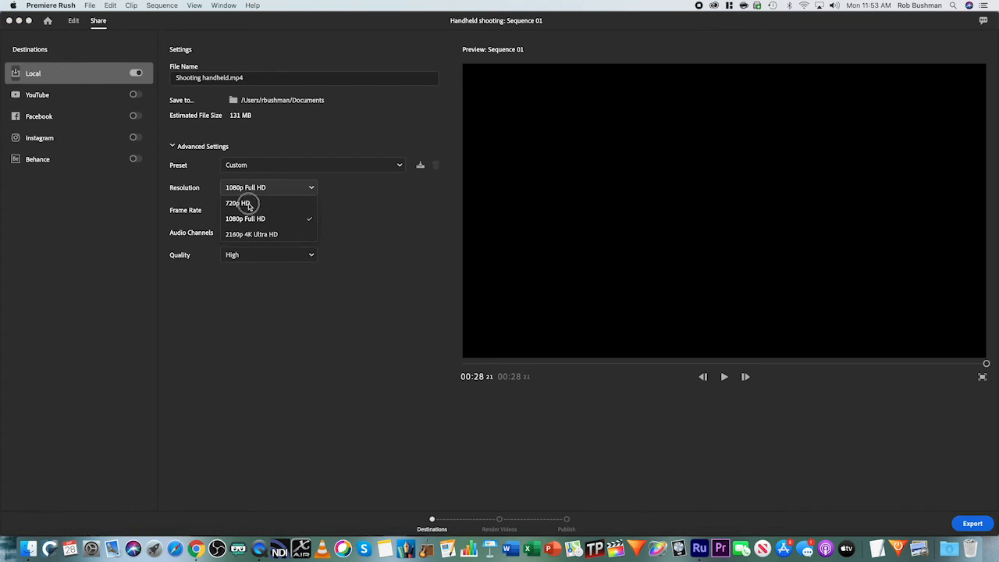
left_click(241, 203)
left_click(311, 215)
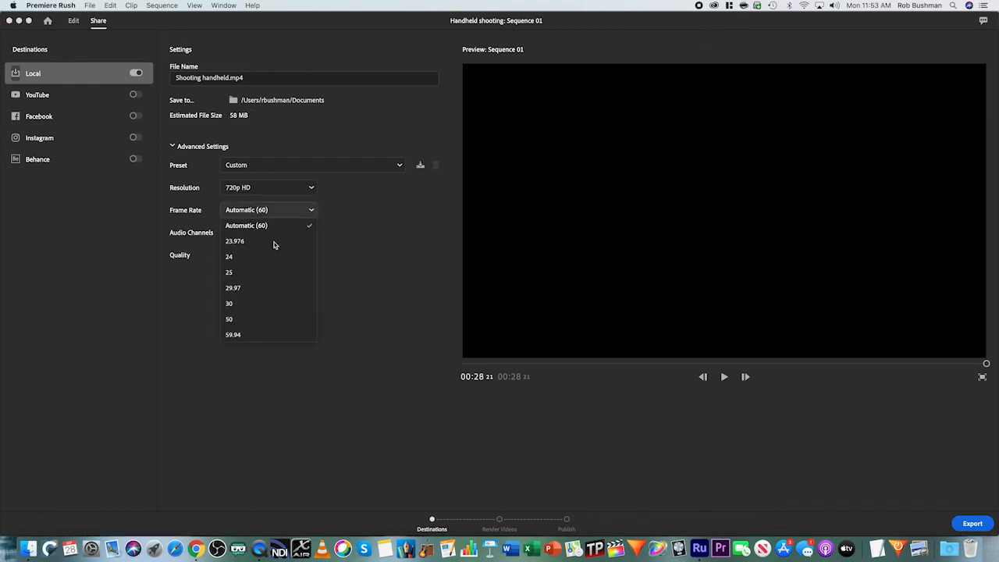
left_click(234, 307)
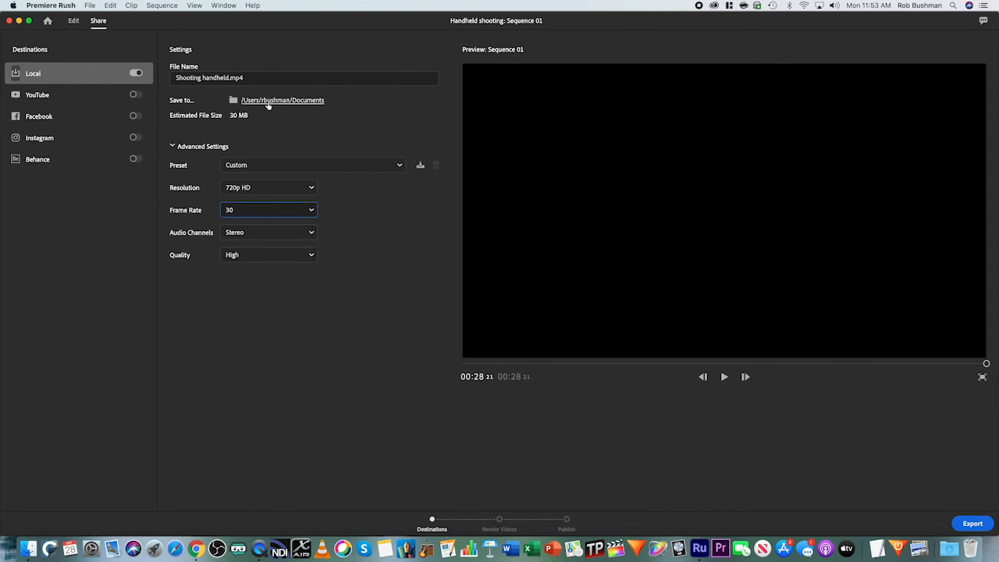
Change the save folder of the Shooting handheld export from Documents to the Desktop.
left_click(301, 103)
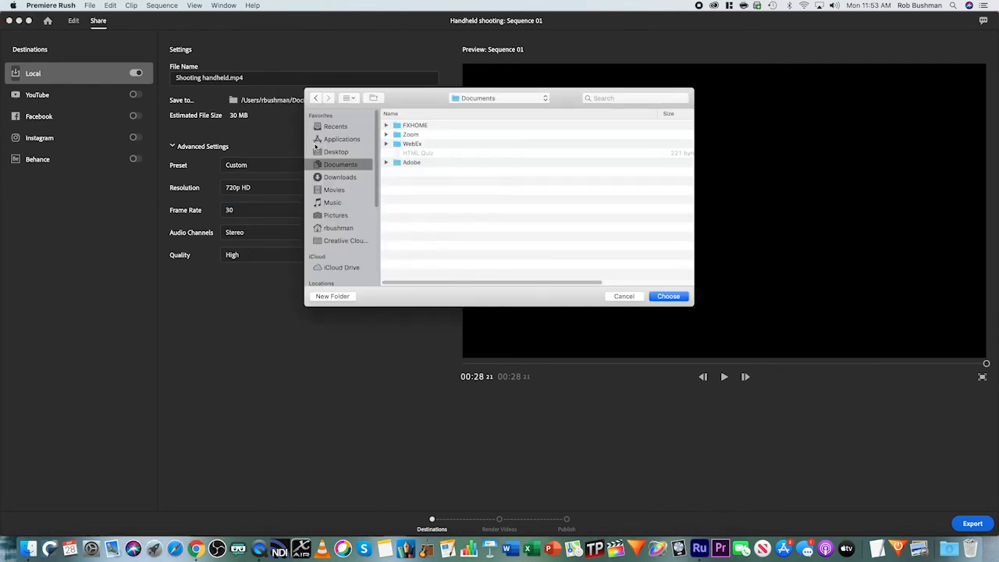
left_click(339, 152)
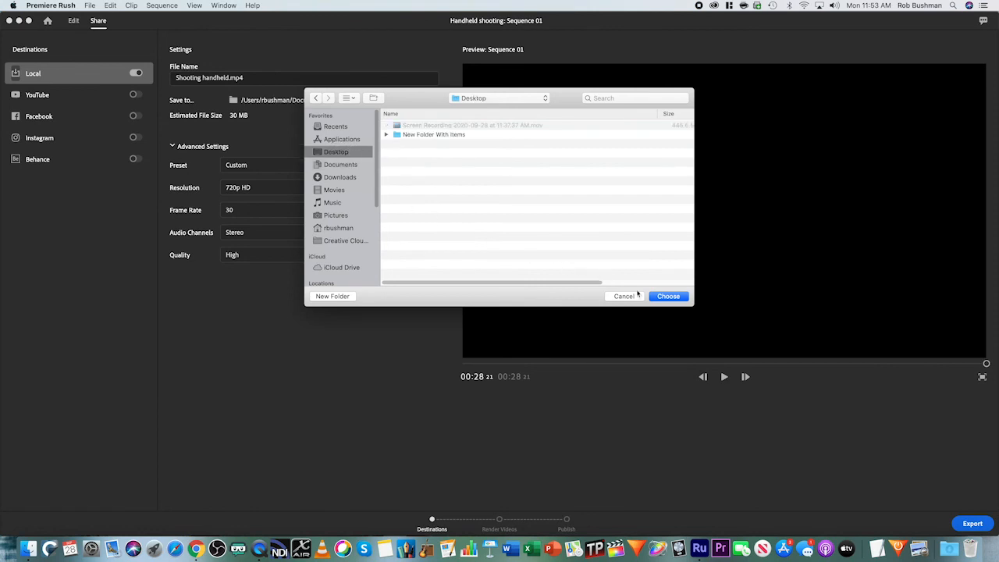
left_click(668, 296)
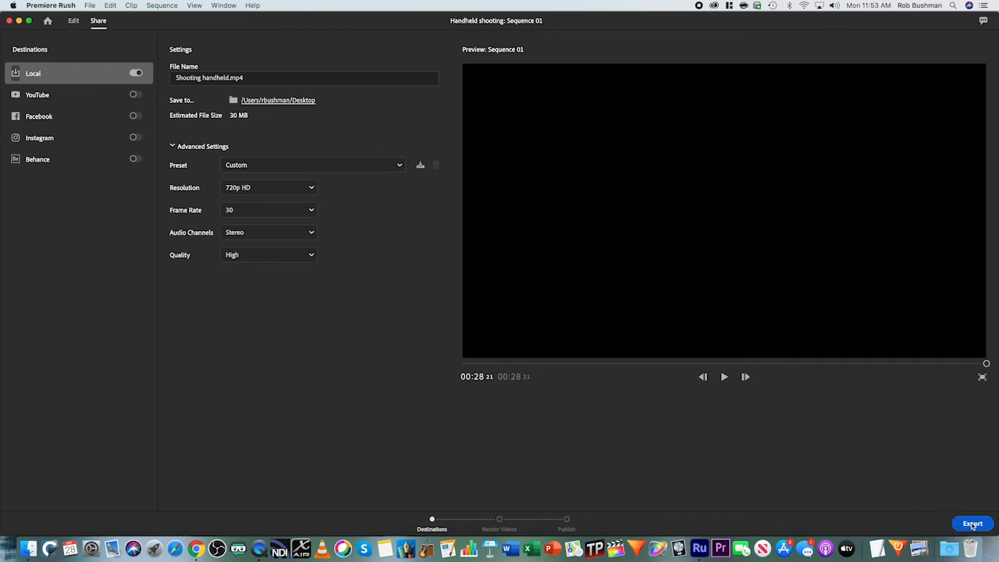
Look through the available export presets, keep Custom and export the video.
left_click(399, 166)
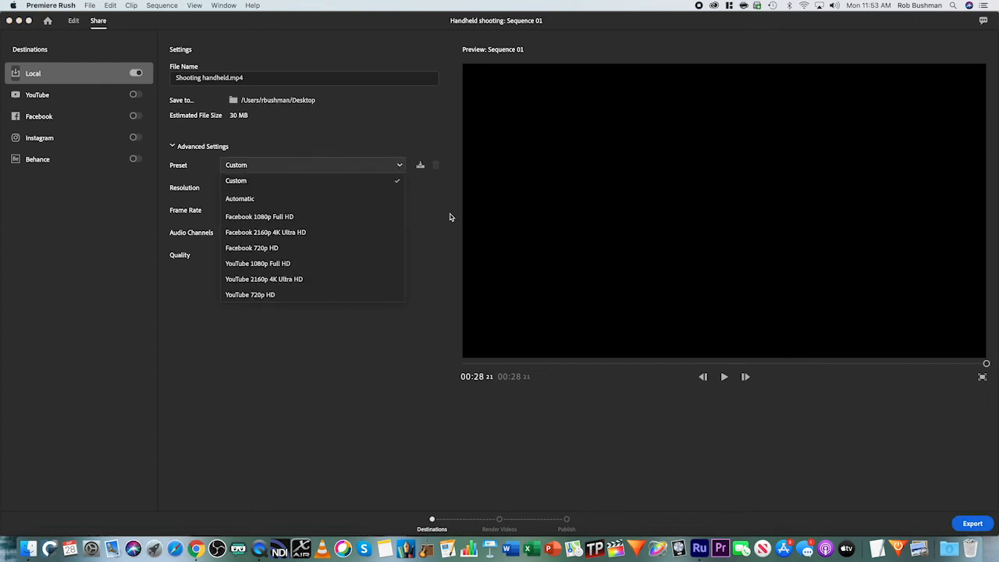
left_click(862, 454)
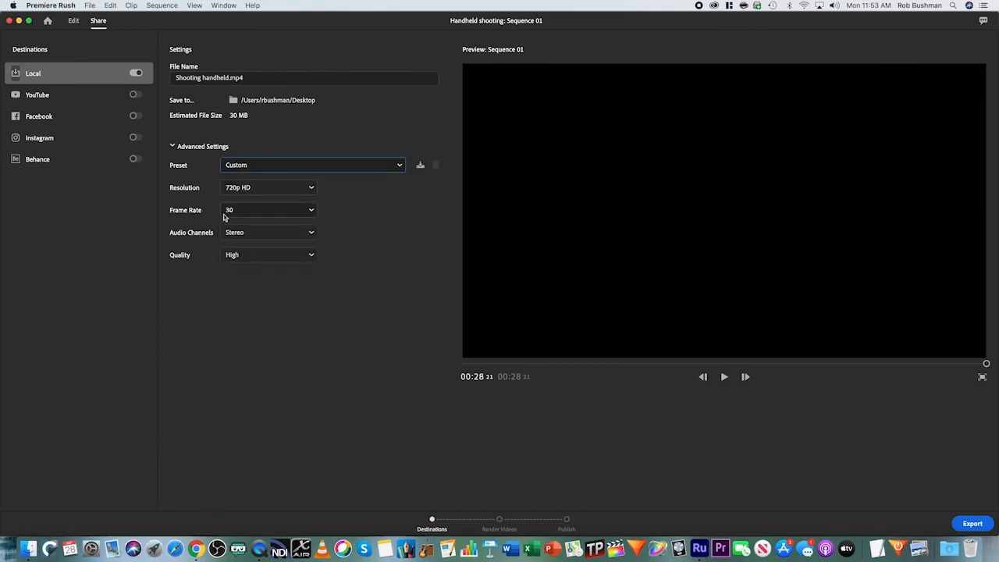
left_click(969, 522)
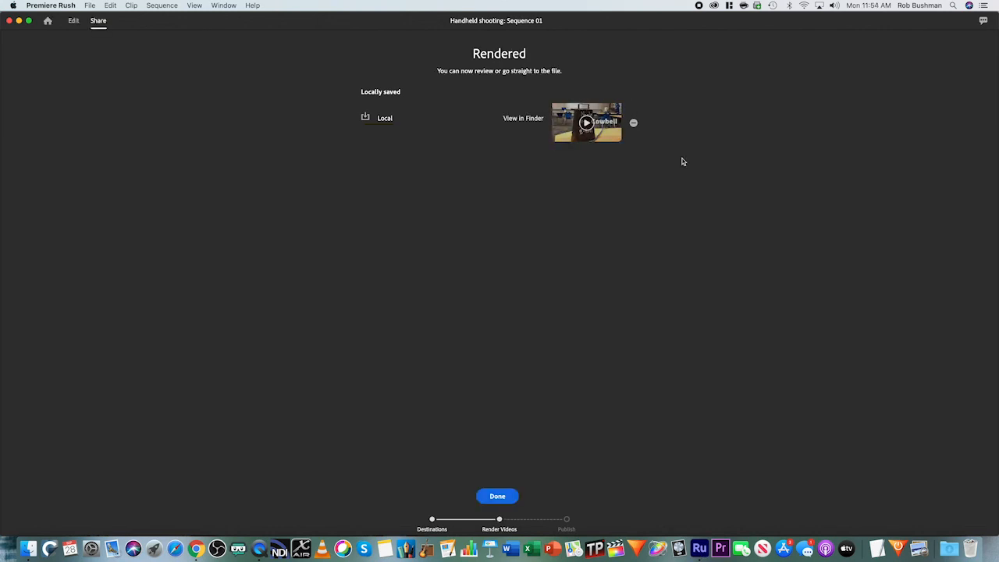
Go back to the projects overview and quit Premiere Rush.
left_click(48, 22)
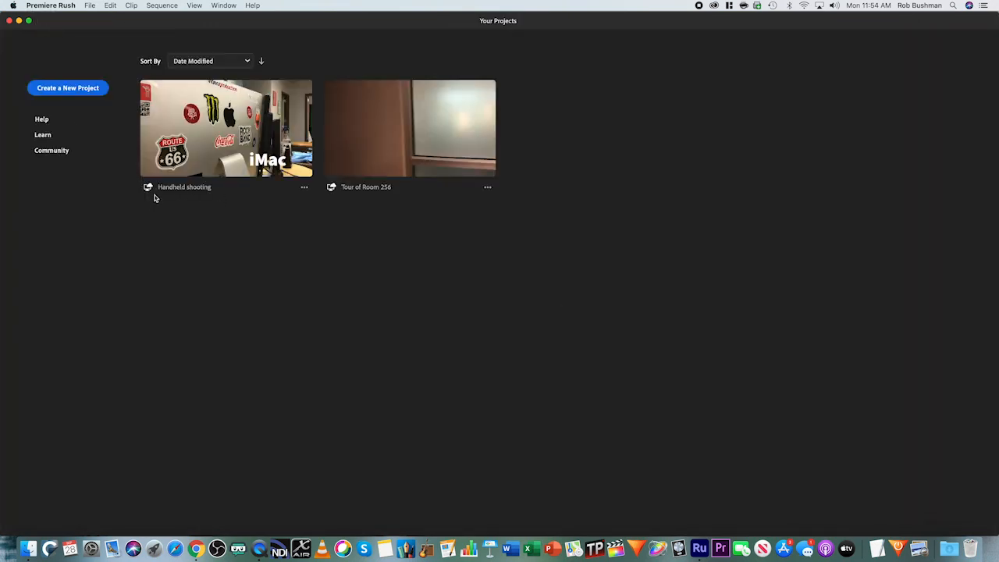
left_click(61, 5)
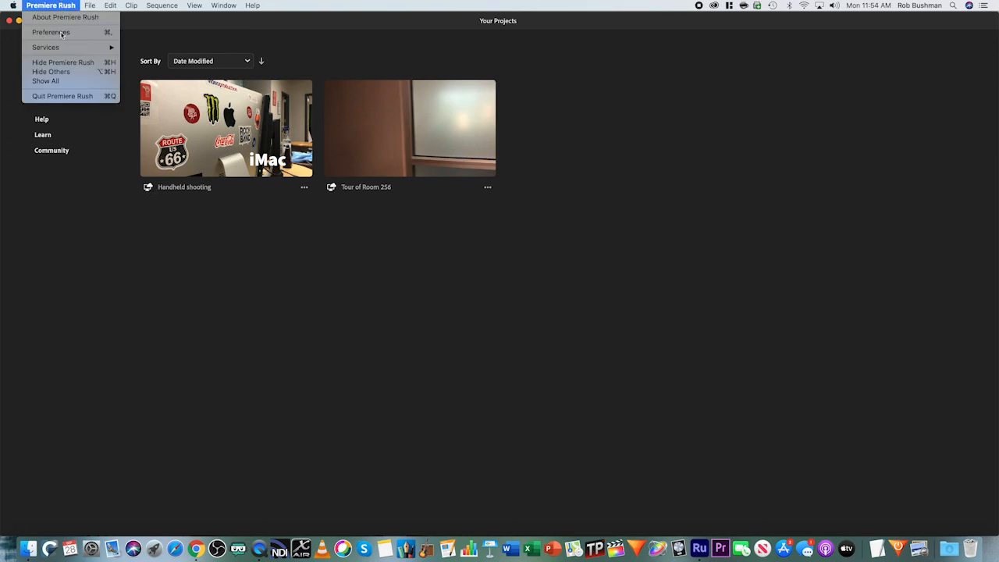
left_click(64, 96)
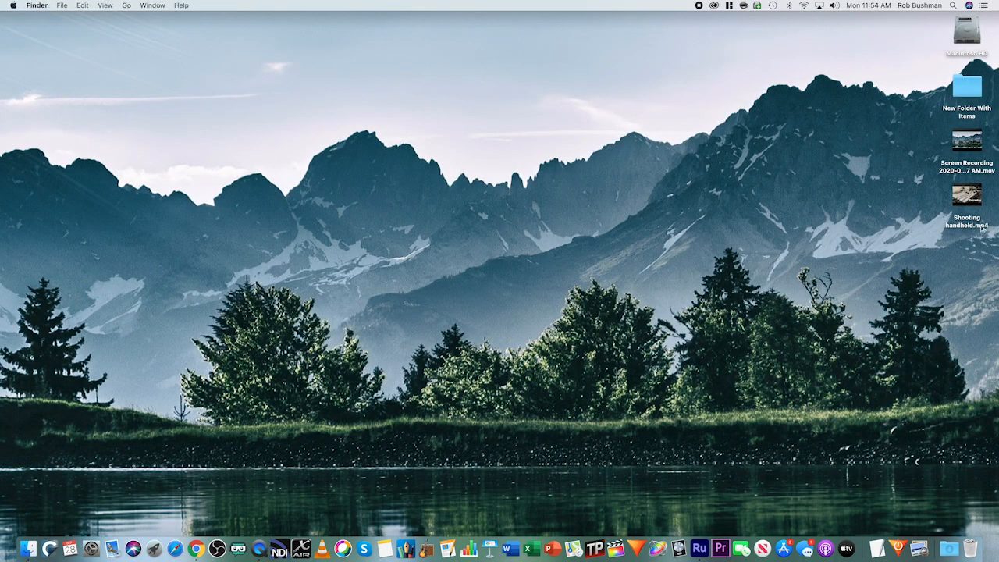
Move Shooting handheld.mp4 to the middle of the desktop, open it in QuickTime Player to check its opening, and close it.
left_click_drag(966, 195, 622, 150)
double_click(622, 150)
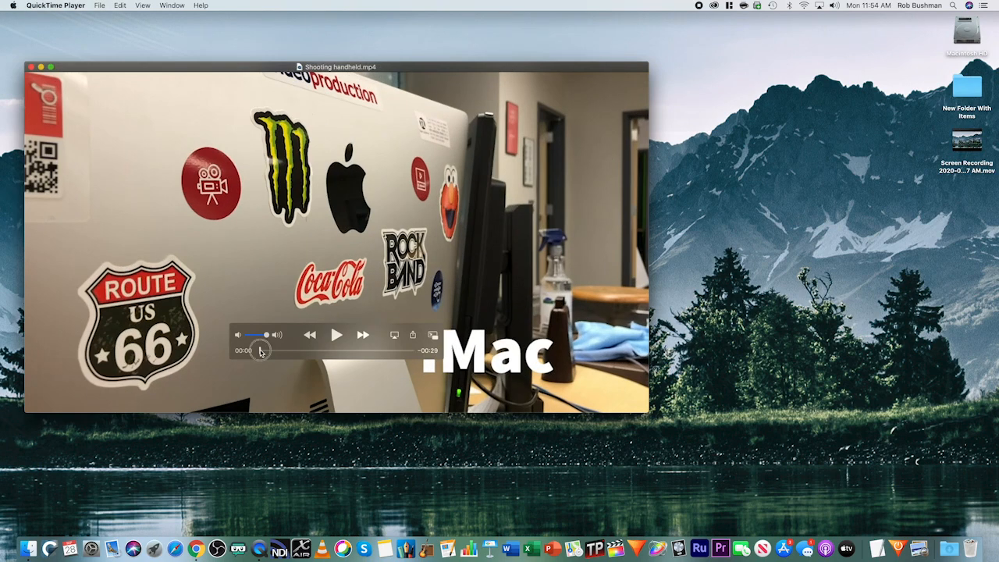
mouse_move(260, 350)
left_mouse_down()
mouse_move(419, 350)
mouse_move(390, 341)
mouse_move(251, 348)
left_mouse_up()
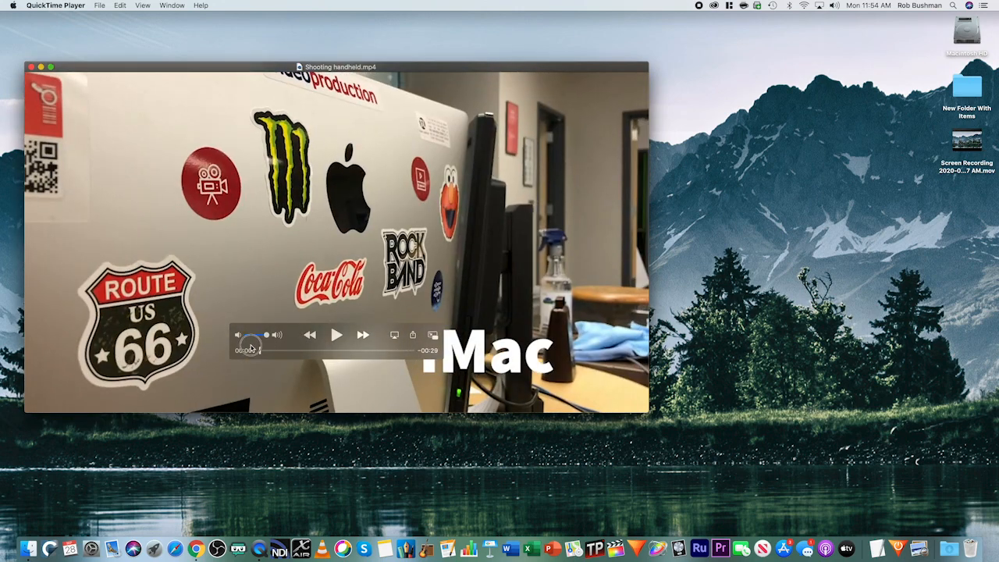
left_click(31, 68)
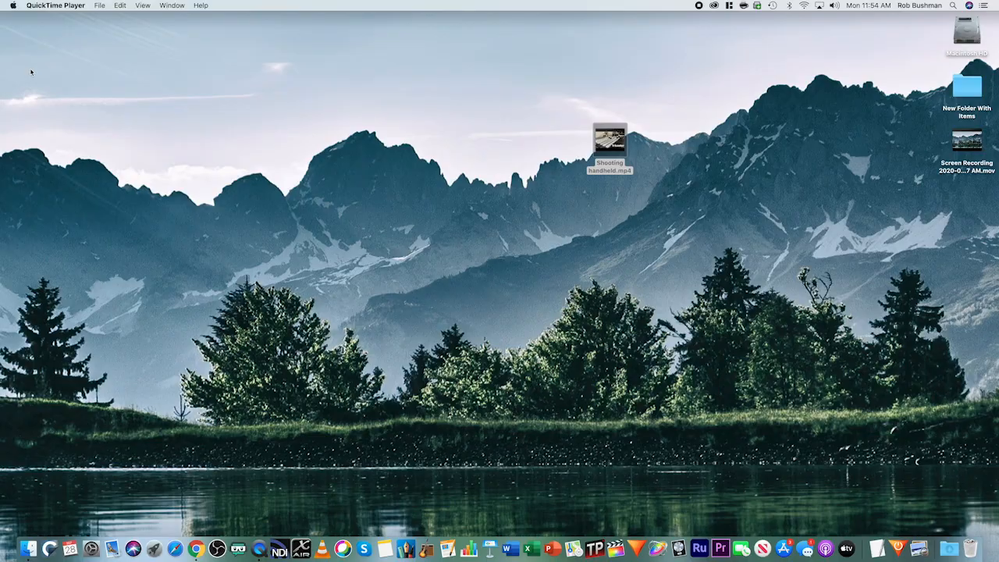